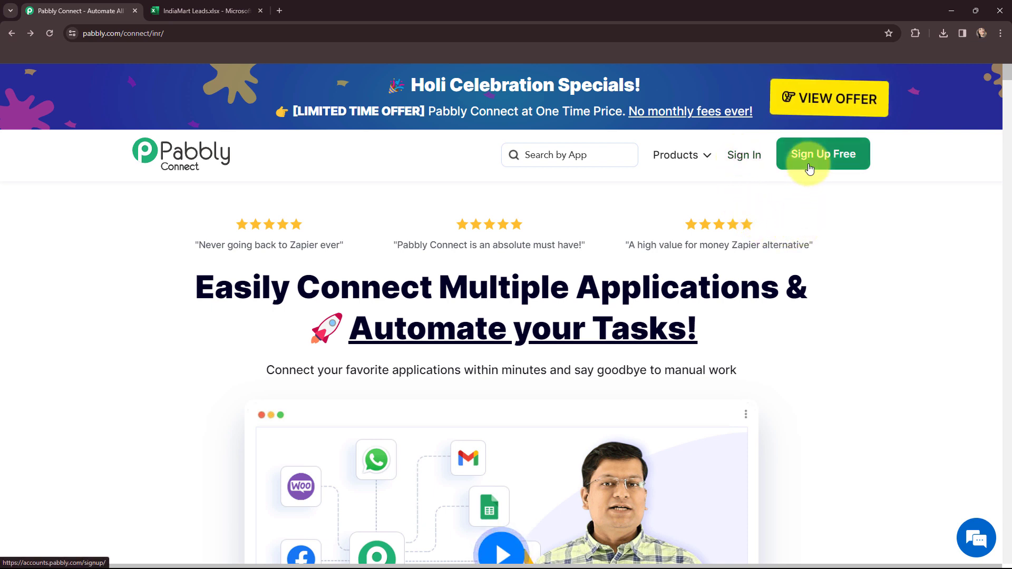
Sign in to the Pabbly account and launch Pabbly Connect from the All Pabbly Apps page.
{"action": "left_click", "coordinate": [744, 157]}
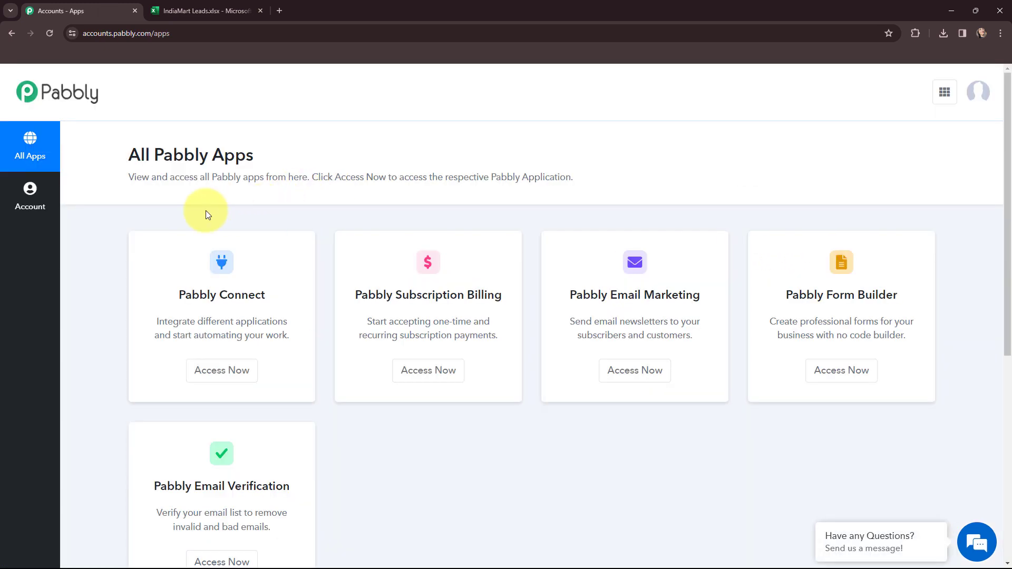
{"action": "left_click", "coordinate": [219, 373]}
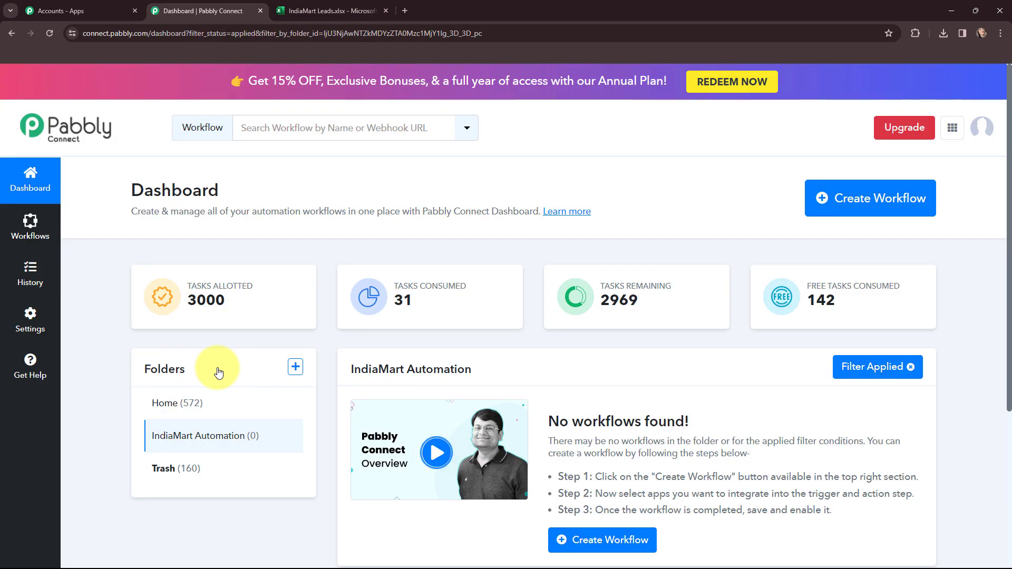
Create a workflow named 'Add IndiaMart Leads to Microsoft Excel Automatically' in the IndiaMart Automation folder.
{"action": "left_click", "coordinate": [852, 197]}
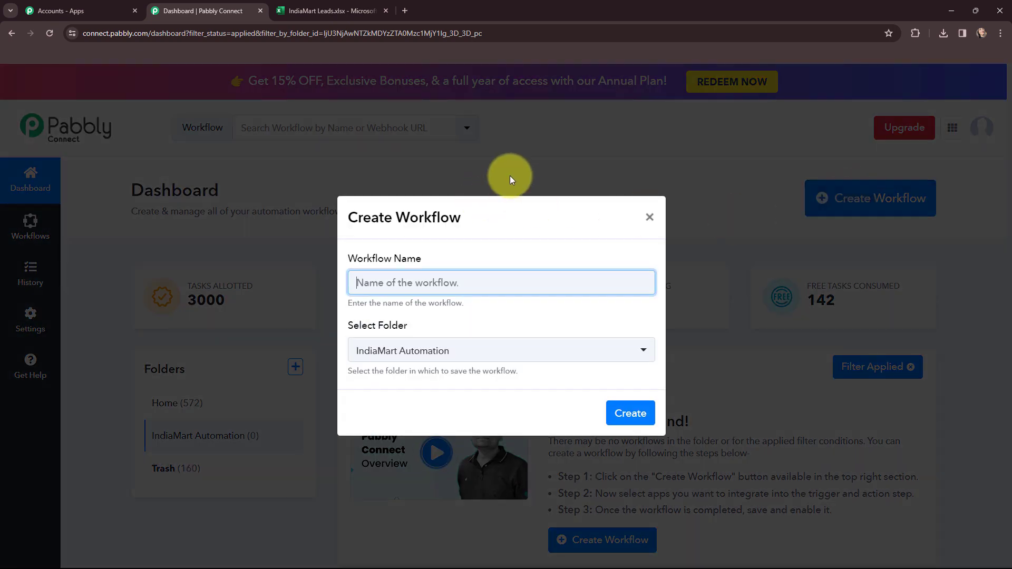
{"action": "type", "text": "Add IndiaMart Leads to Microsoft Excel Automatically"}
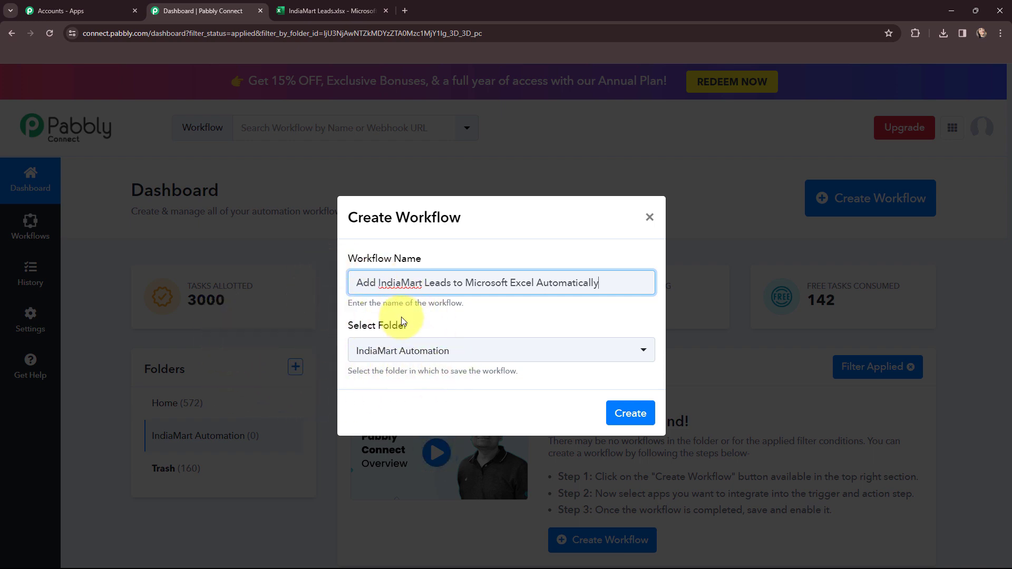
{"action": "left_click", "coordinate": [628, 414]}
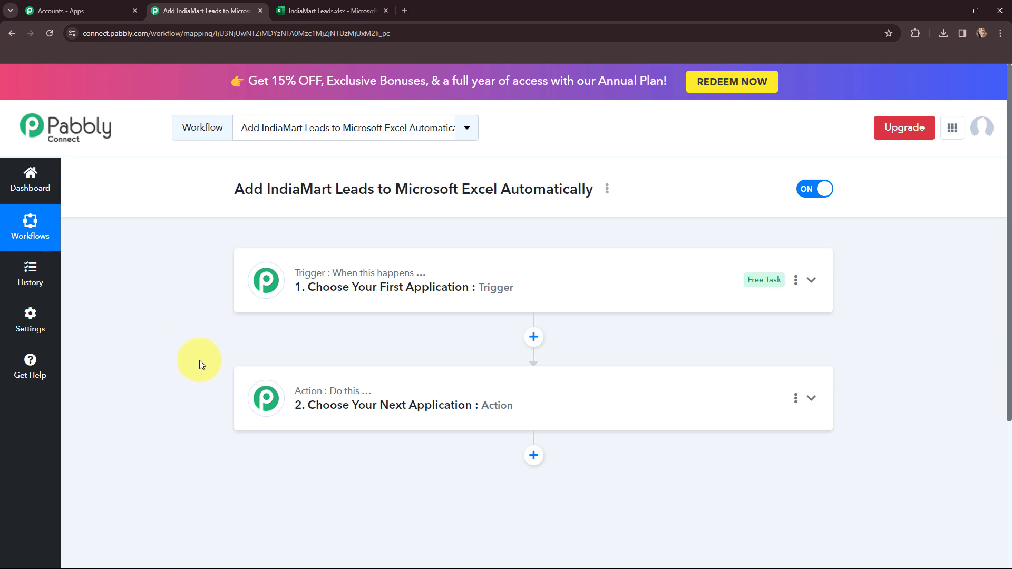
Set the workflow trigger to IndiaMART with the New Leads event.
{"action": "left_click", "coordinate": [267, 286]}
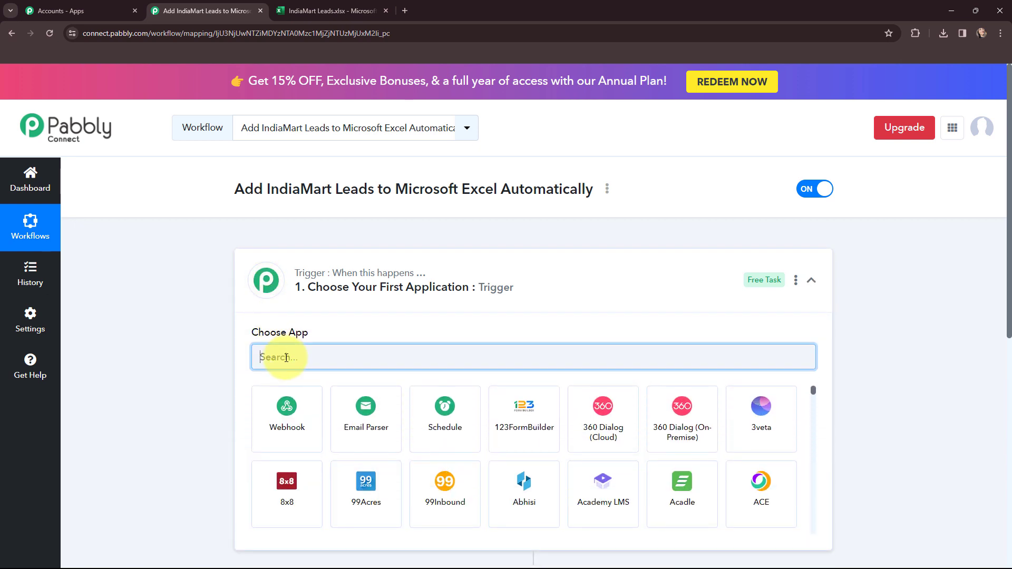
{"action": "type", "text": "indi"}
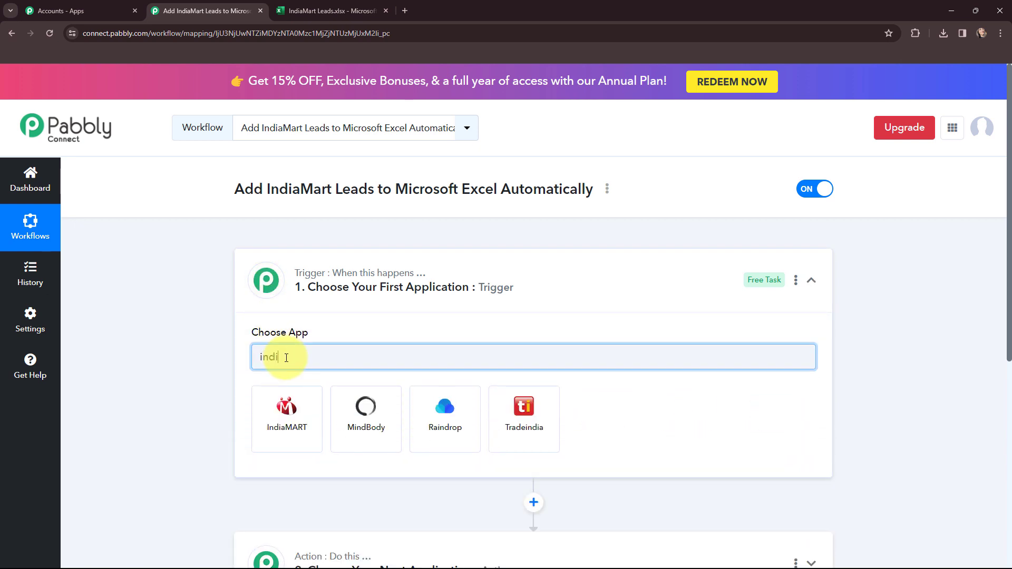
{"action": "type", "text": "an"}
{"action": "left_click", "coordinate": [289, 413]}
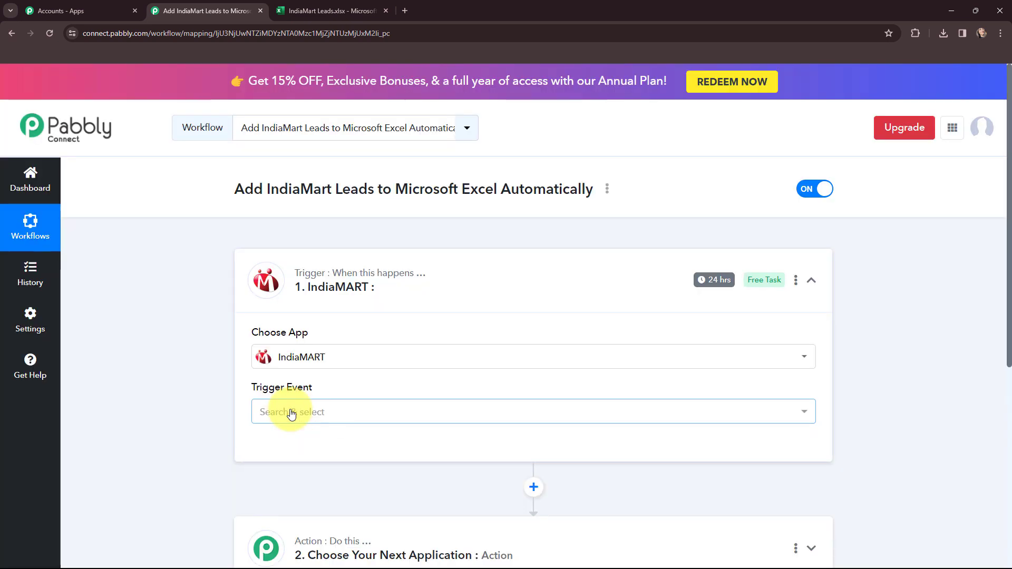
{"action": "left_click", "coordinate": [292, 415]}
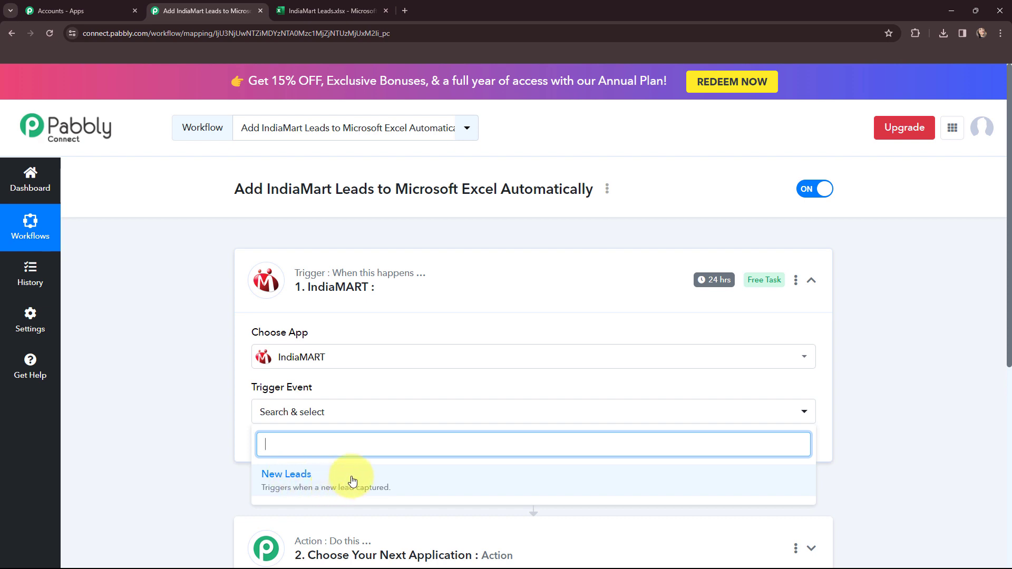
{"action": "left_click", "coordinate": [324, 478]}
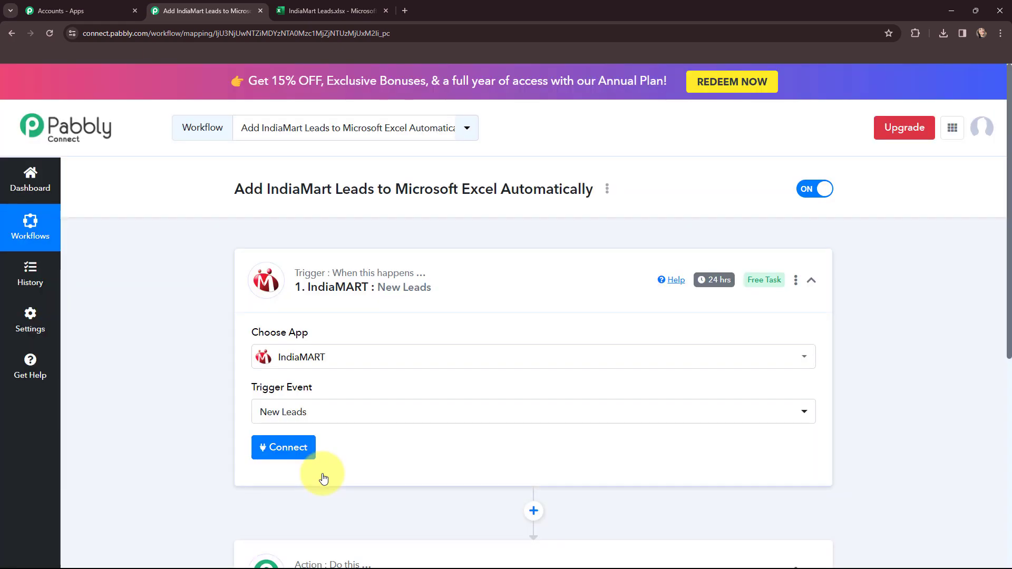
Set the action to Microsoft Excel Add Row To Worksheet and collapse the action step.
{"action": "scroll", "coordinate": [324, 478], "scroll_direction": "down", "scroll_amount": 2}
{"action": "left_click", "coordinate": [323, 464]}
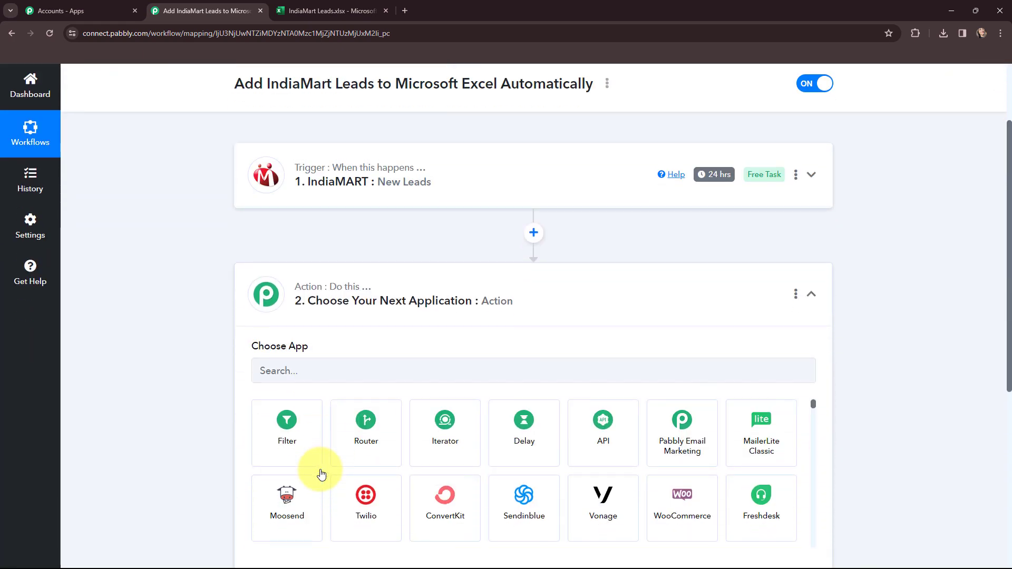
{"action": "left_click", "coordinate": [333, 297]}
{"action": "type", "text": "m"}
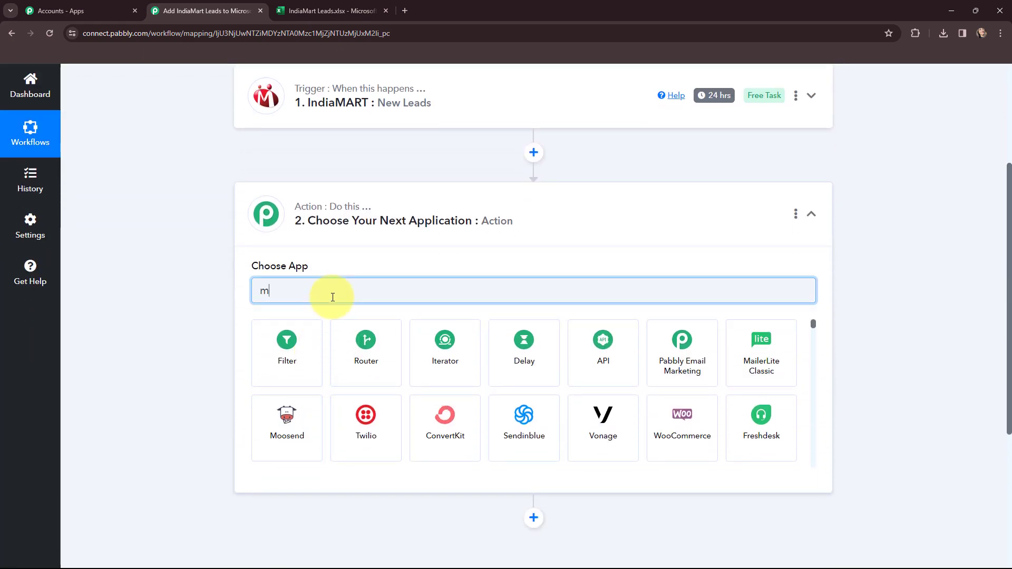
{"action": "type", "text": "icr"}
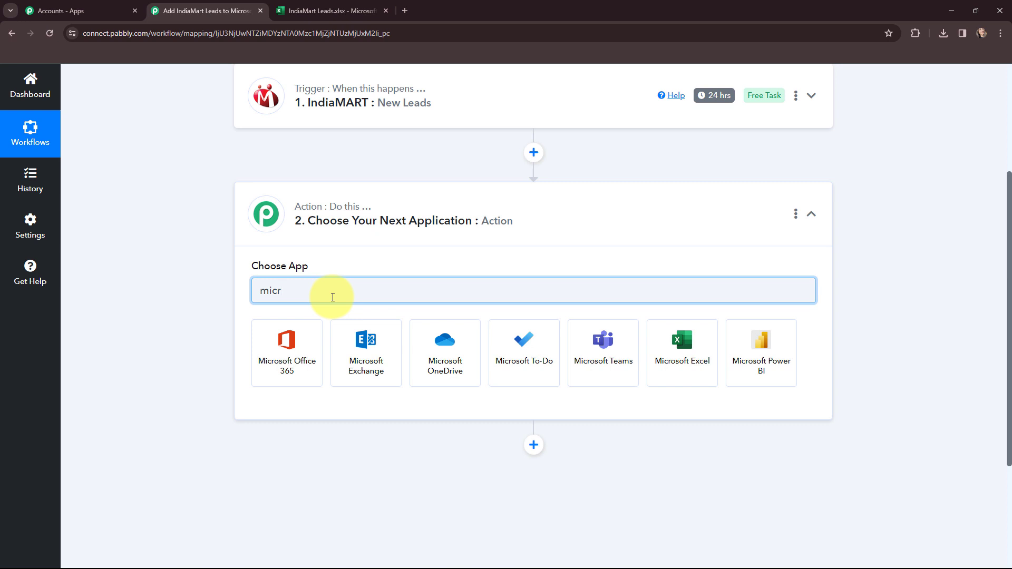
{"action": "left_click", "coordinate": [690, 353]}
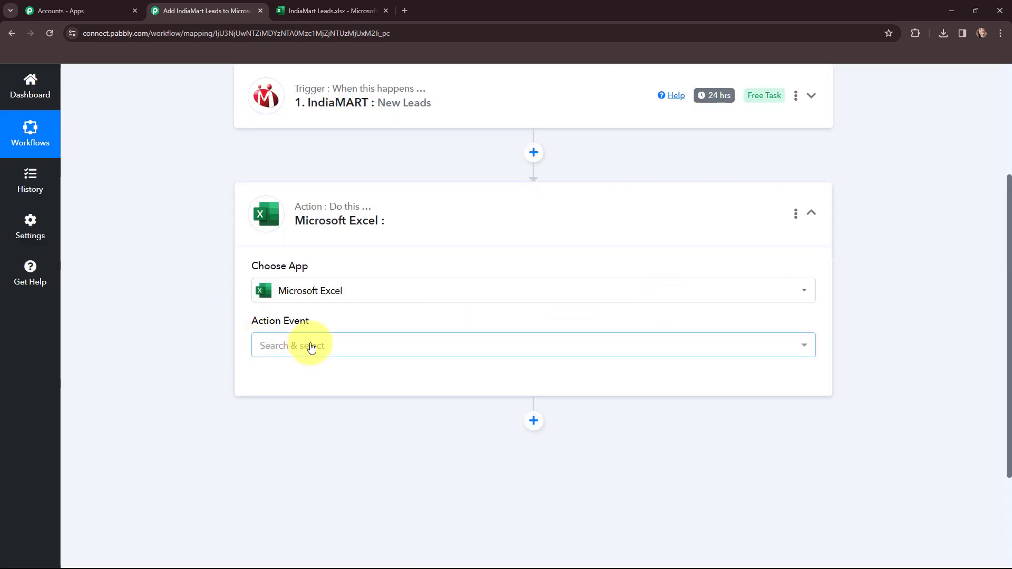
{"action": "left_click", "coordinate": [310, 346]}
{"action": "left_click", "coordinate": [360, 226]}
{"action": "left_click", "coordinate": [256, 218]}
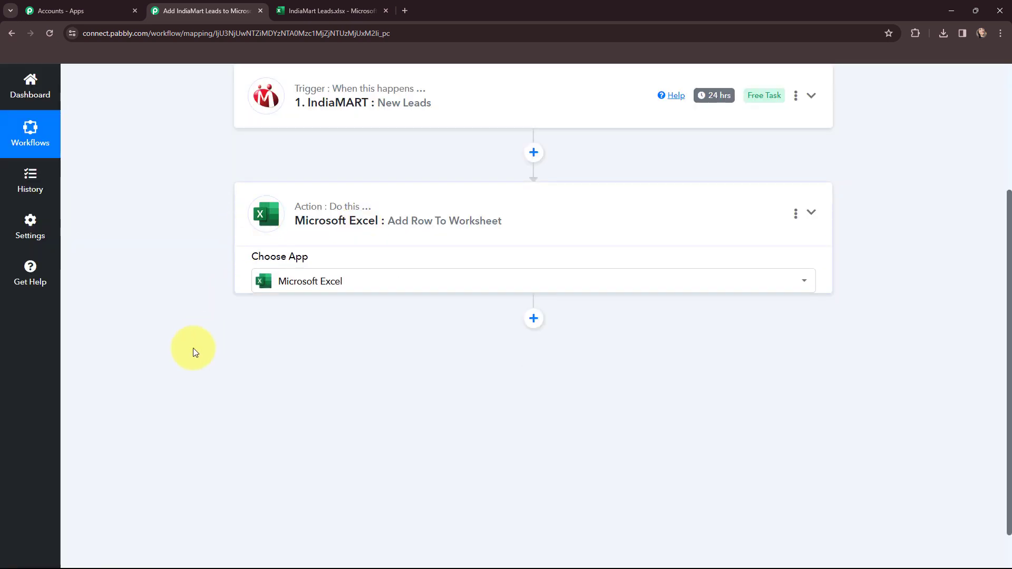
{"action": "scroll", "coordinate": [193, 348], "scroll_direction": "up", "scroll_amount": 4}
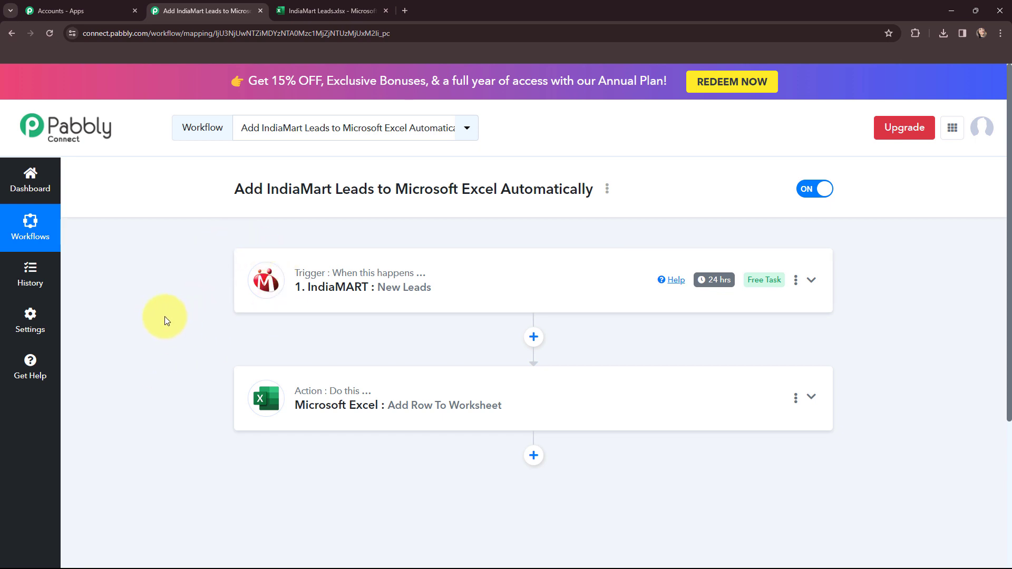
Expand the IndiaMART trigger, start a new account connection, and switch to the Seller IndiaMART tab.
{"action": "left_click", "coordinate": [266, 284]}
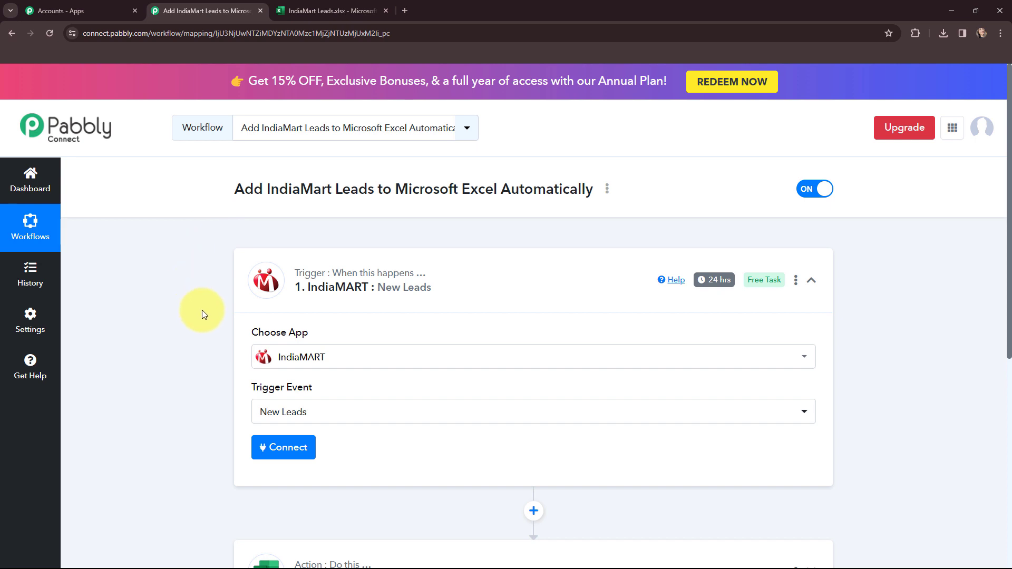
{"action": "mouse_move", "coordinate": [709, 284]}
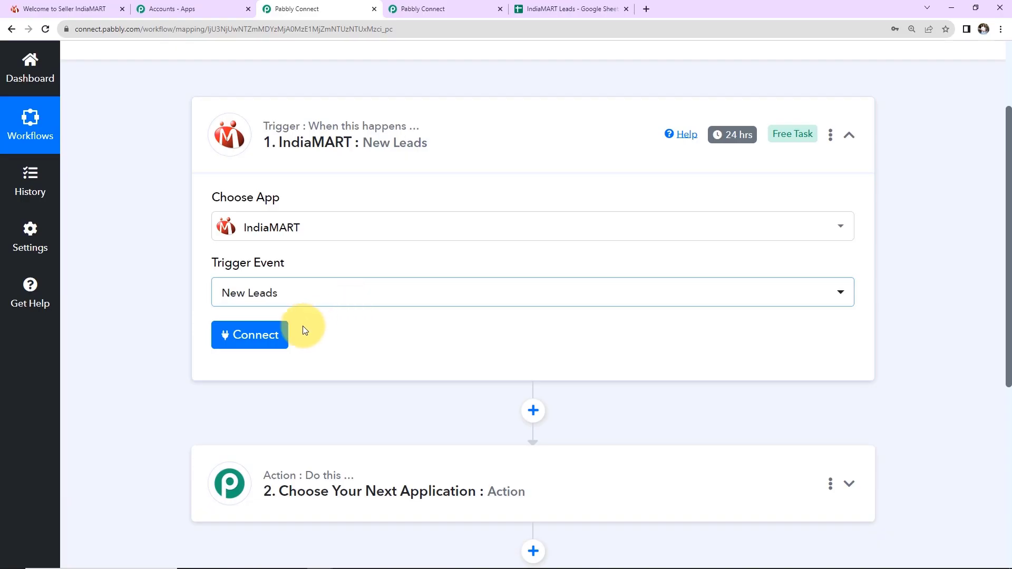
{"action": "left_click", "coordinate": [253, 334]}
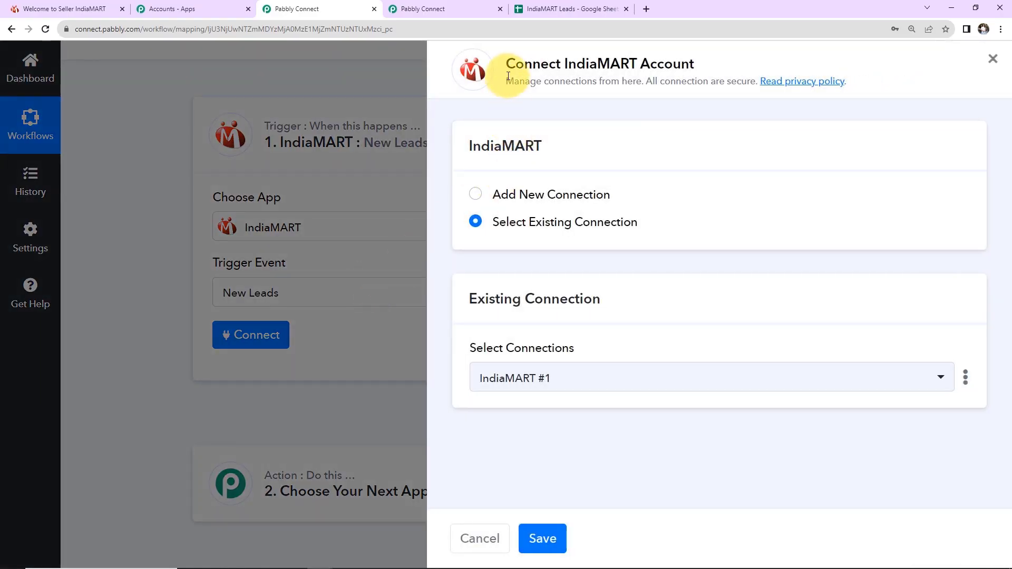
{"action": "left_click", "coordinate": [79, 9]}
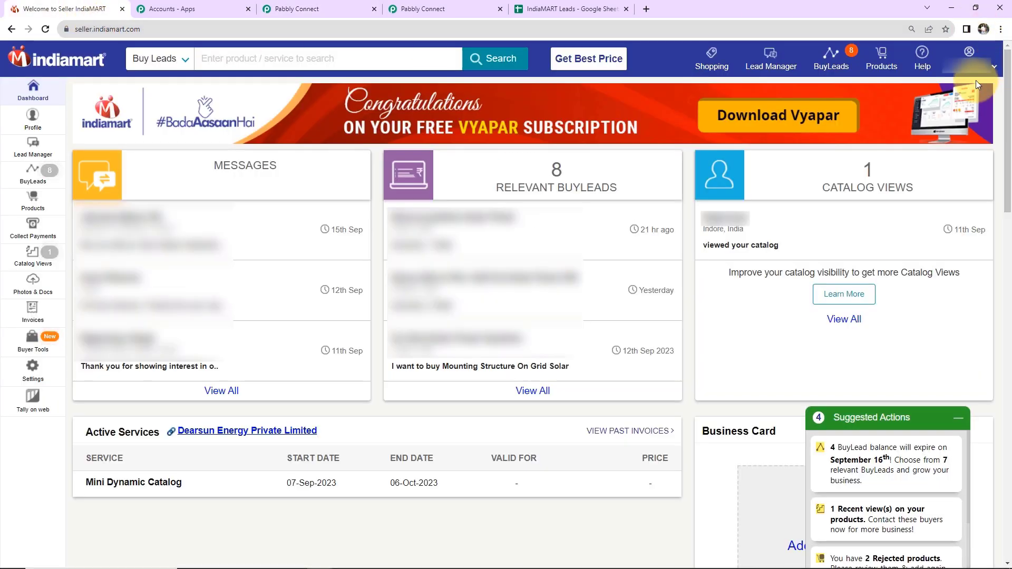
Go to IndiaMART's Account Settings and open the CRM API key page.
{"action": "left_click", "coordinate": [969, 55]}
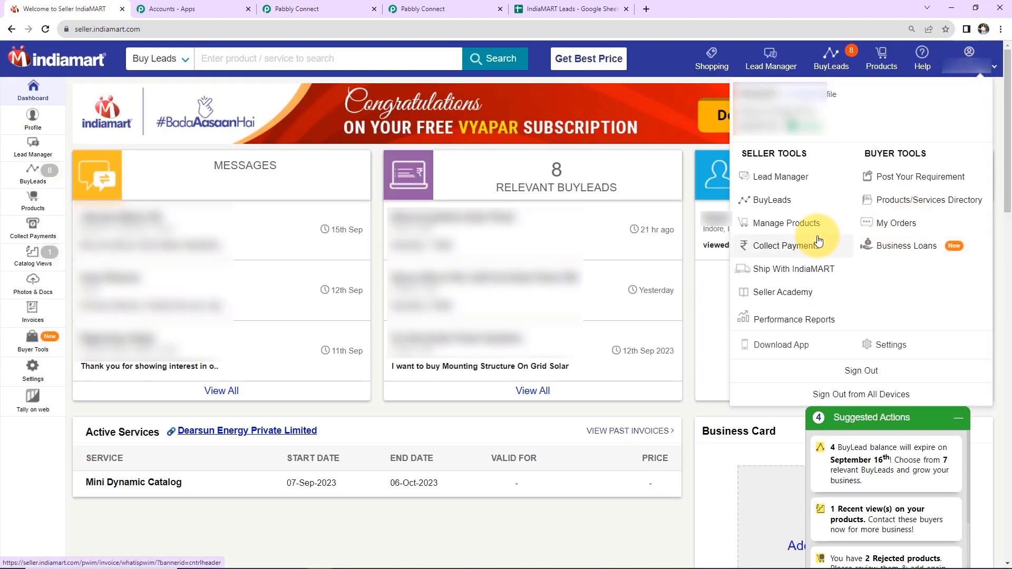
{"action": "left_click", "coordinate": [887, 343]}
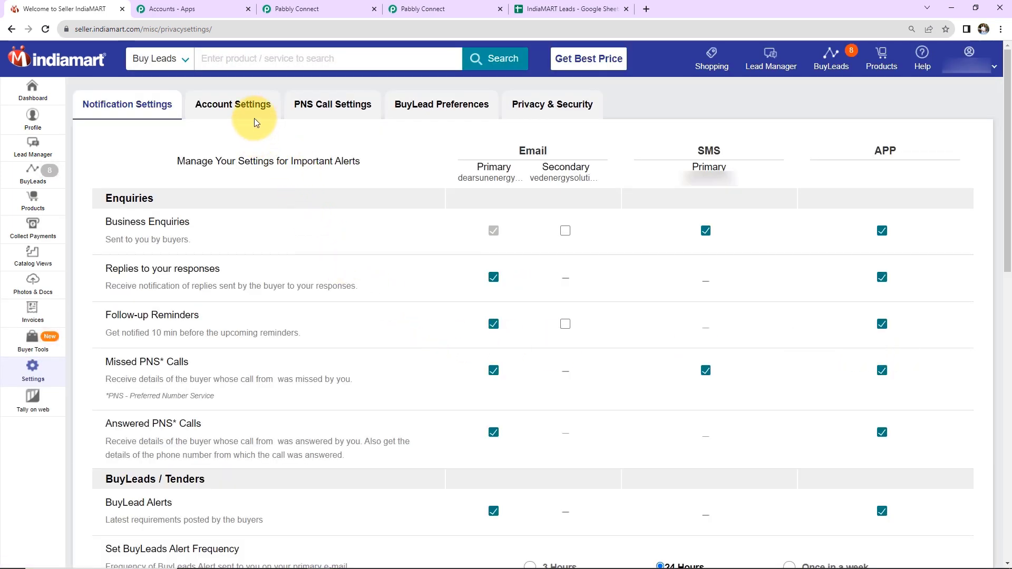
{"action": "left_click", "coordinate": [236, 110]}
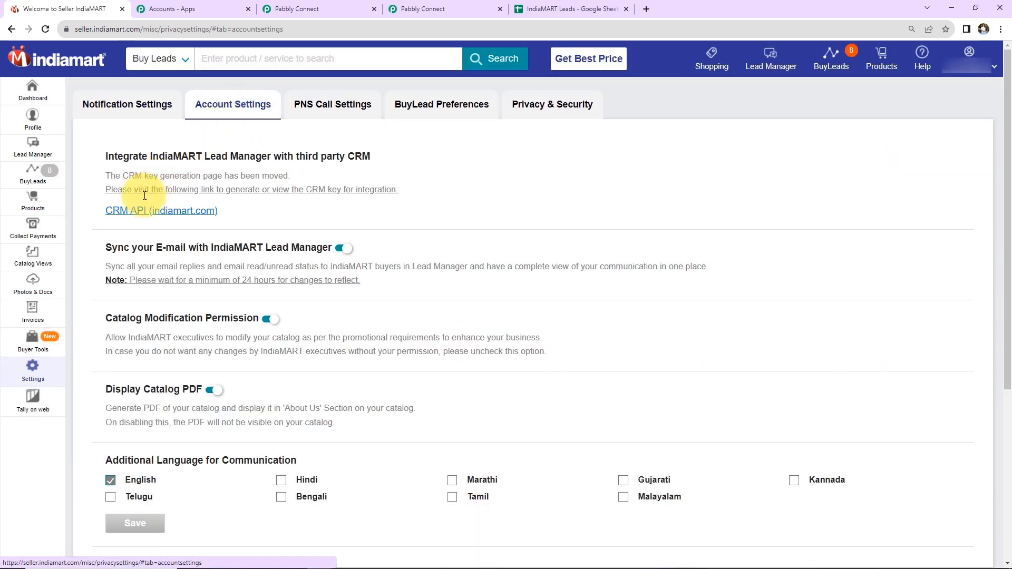
{"action": "left_click", "coordinate": [128, 210]}
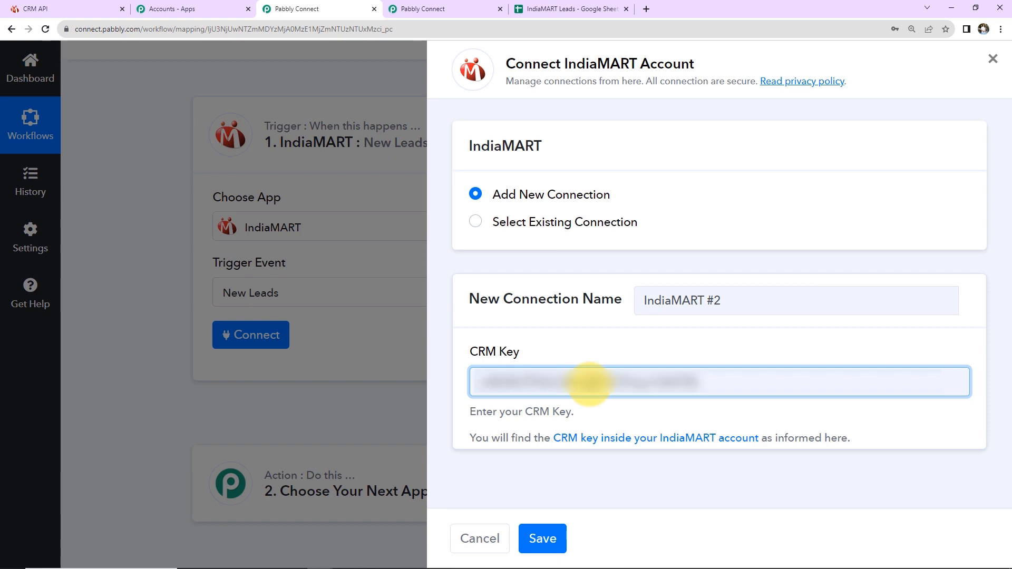
Save the IndiaMART connection, refresh fields, and send a test request returning the Panchagavya Fertilizer lead.
{"action": "left_click", "coordinate": [543, 538]}
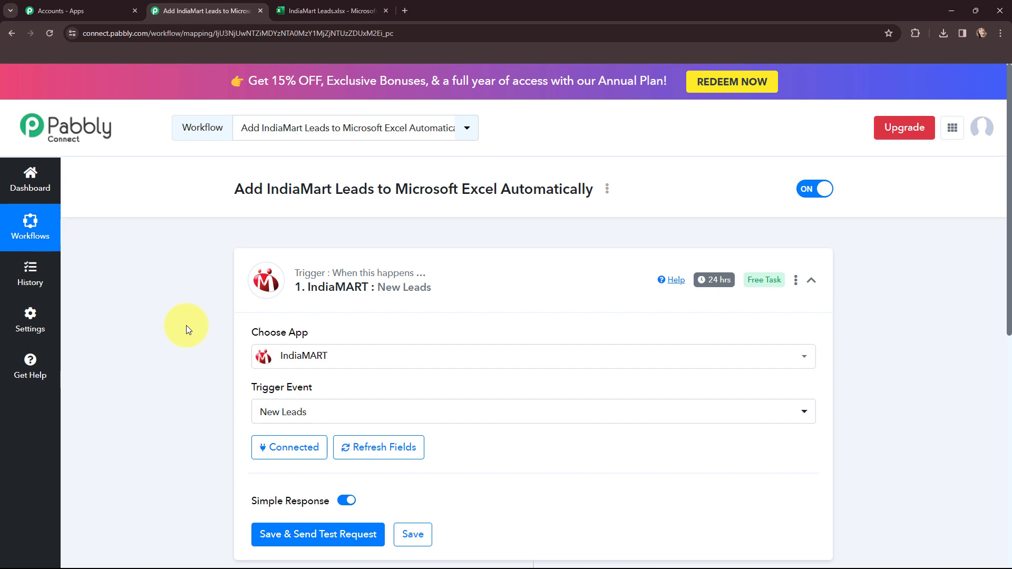
{"action": "left_click", "coordinate": [374, 449]}
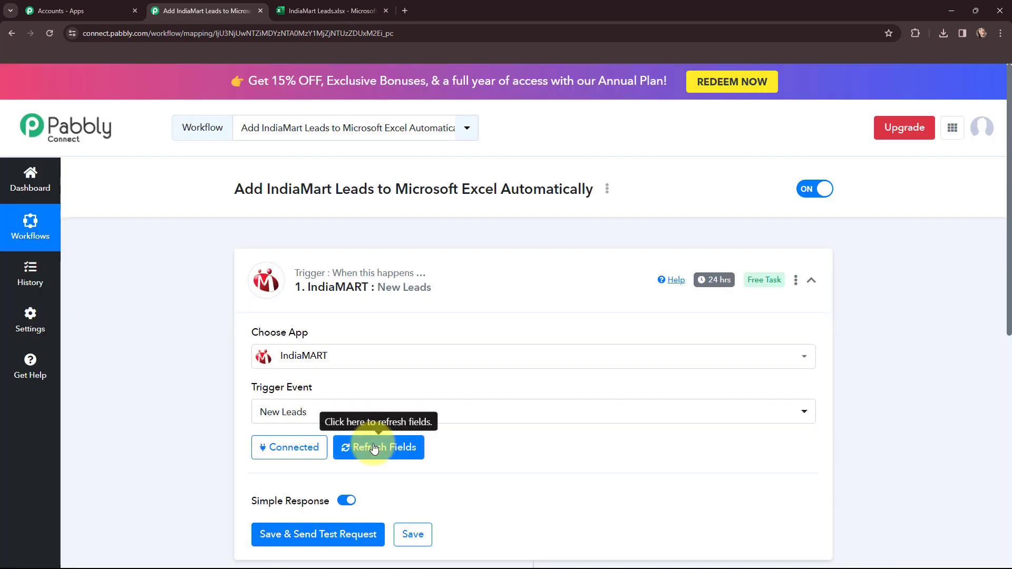
{"action": "left_click", "coordinate": [316, 535]}
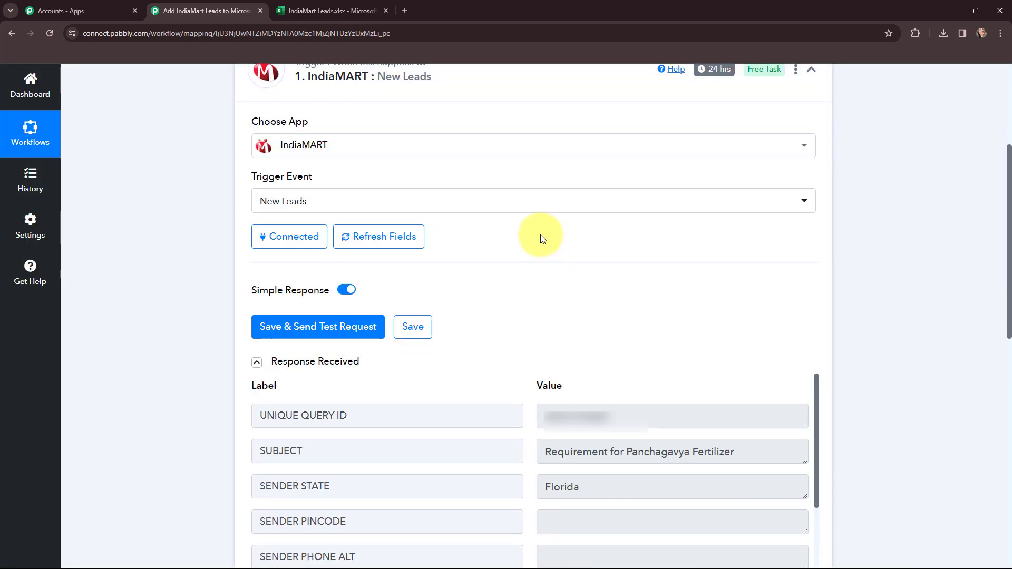
{"action": "scroll", "coordinate": [511, 211], "scroll_direction": "down", "scroll_amount": 3}
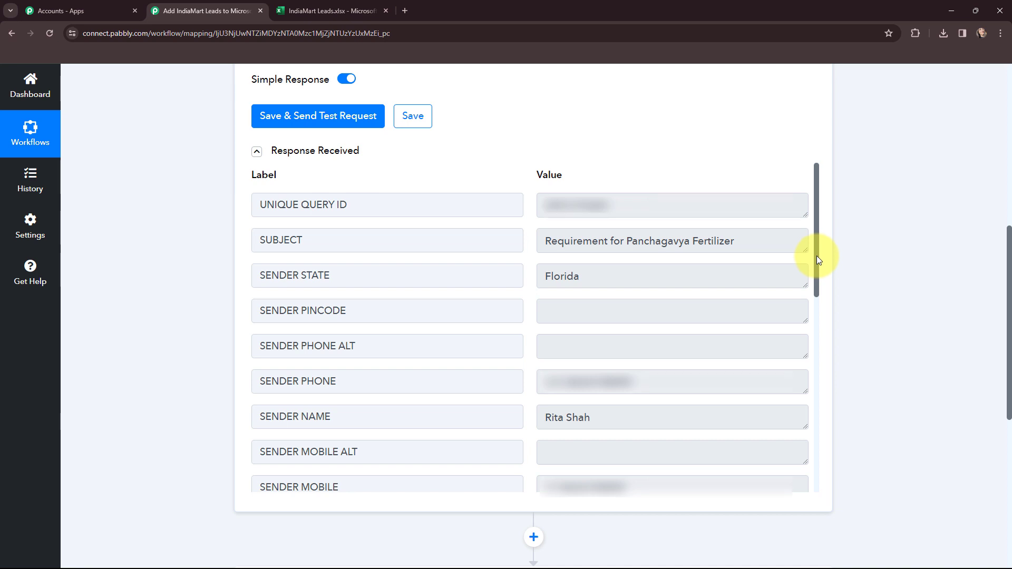
{"action": "left_click_drag", "start_coordinate": [818, 256], "coordinate": [799, 449]}
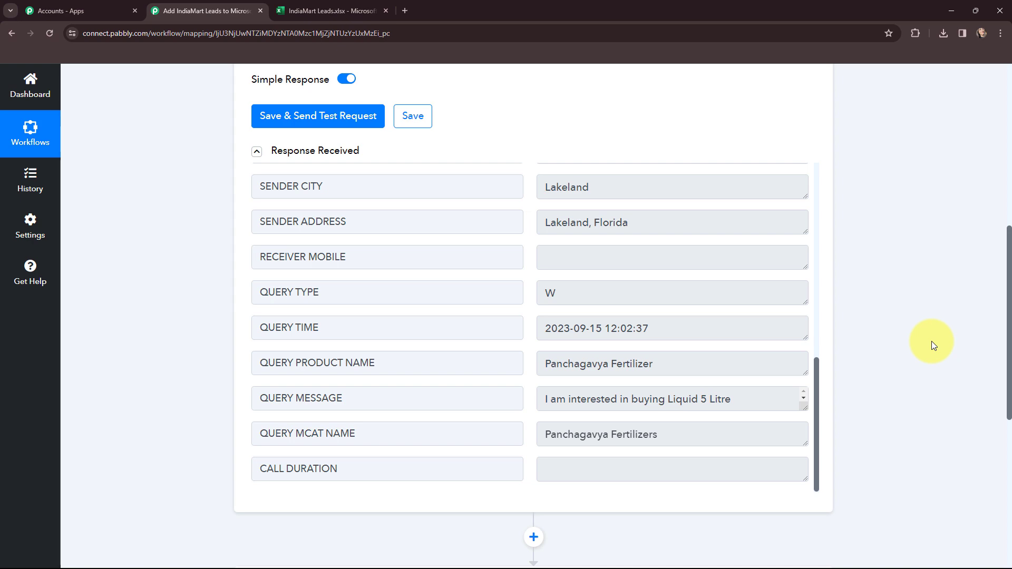
{"action": "scroll", "coordinate": [932, 341], "scroll_direction": "up", "scroll_amount": 8}
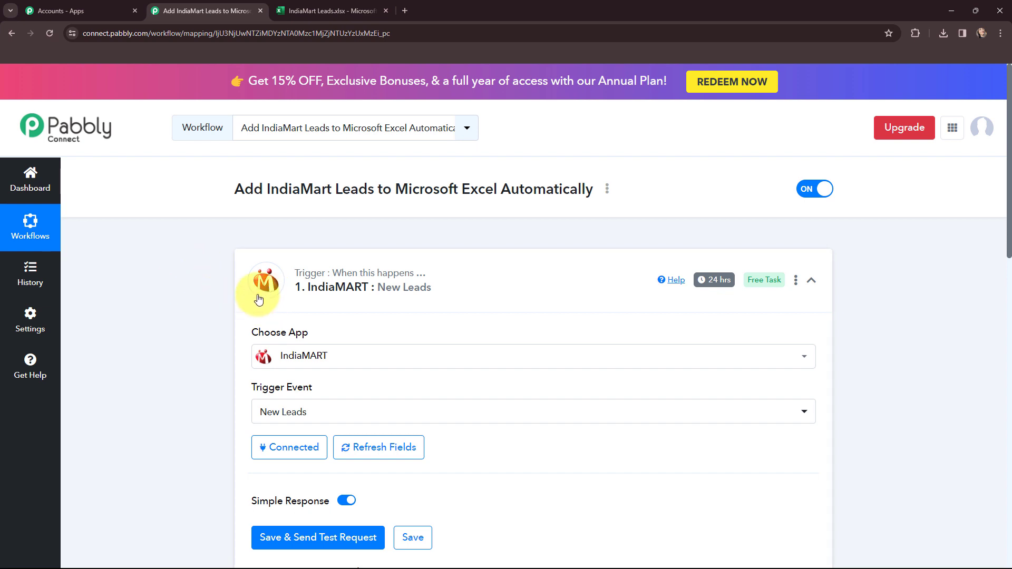
Collapse the IndiaMART trigger and expand the Microsoft Excel Add Row To Worksheet action.
{"action": "mouse_move", "coordinate": [704, 285]}
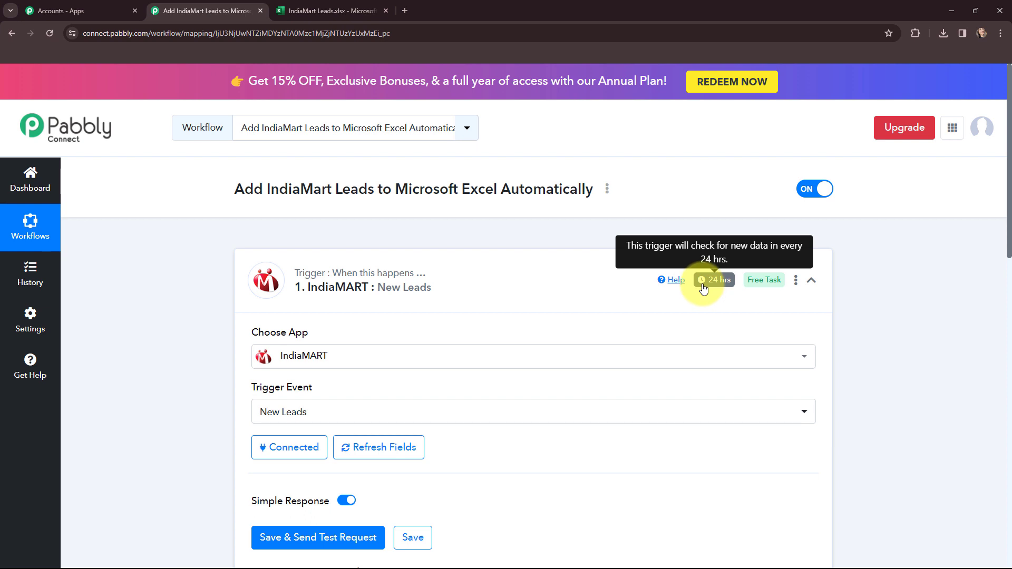
{"action": "left_click", "coordinate": [259, 281]}
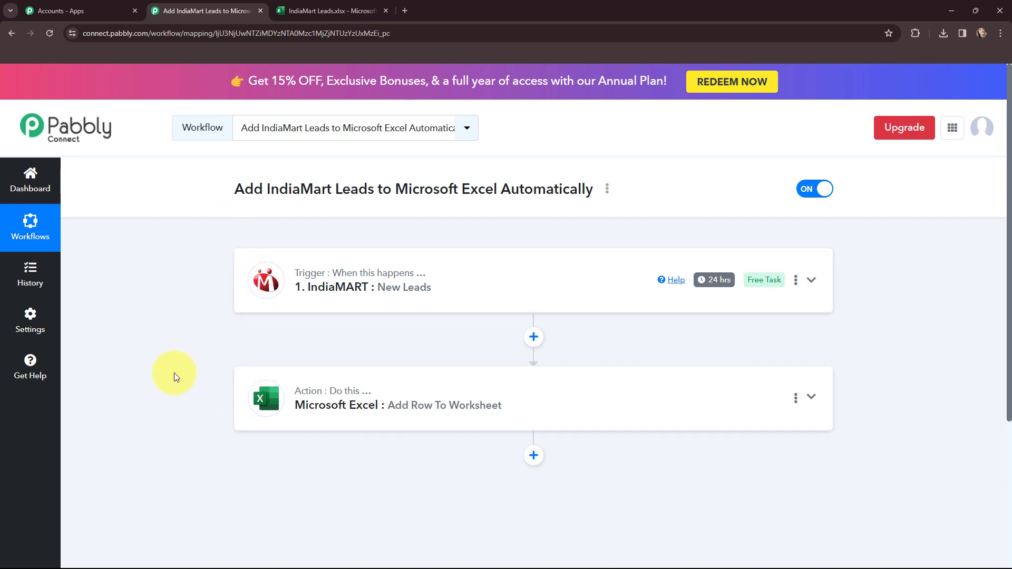
{"action": "left_click", "coordinate": [260, 398]}
{"action": "scroll", "coordinate": [200, 323], "scroll_direction": "down", "scroll_amount": 3}
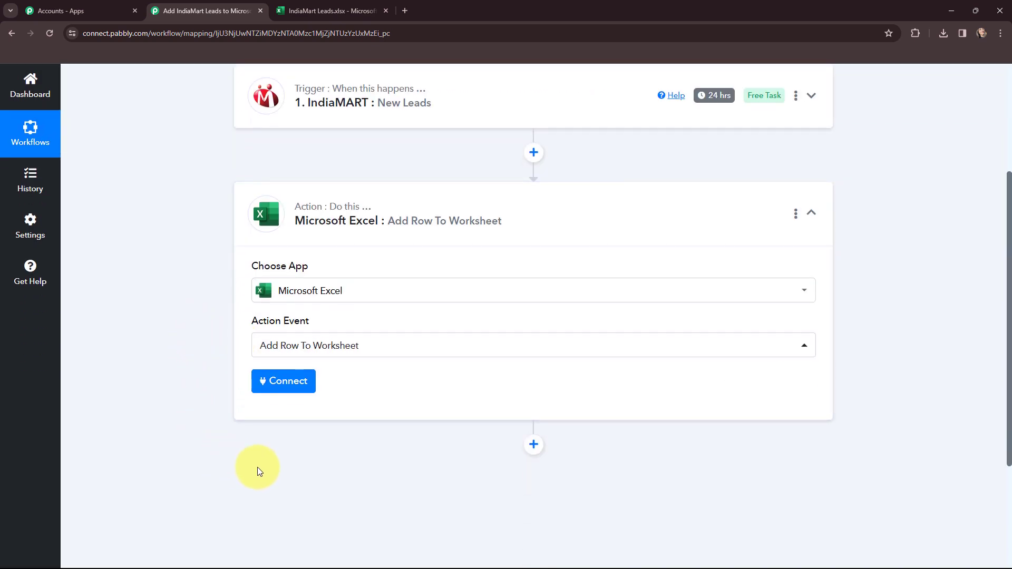
Add a new Microsoft Excel connection and accept Microsoft's permission request for Pabbly Connect.
{"action": "left_click", "coordinate": [286, 386]}
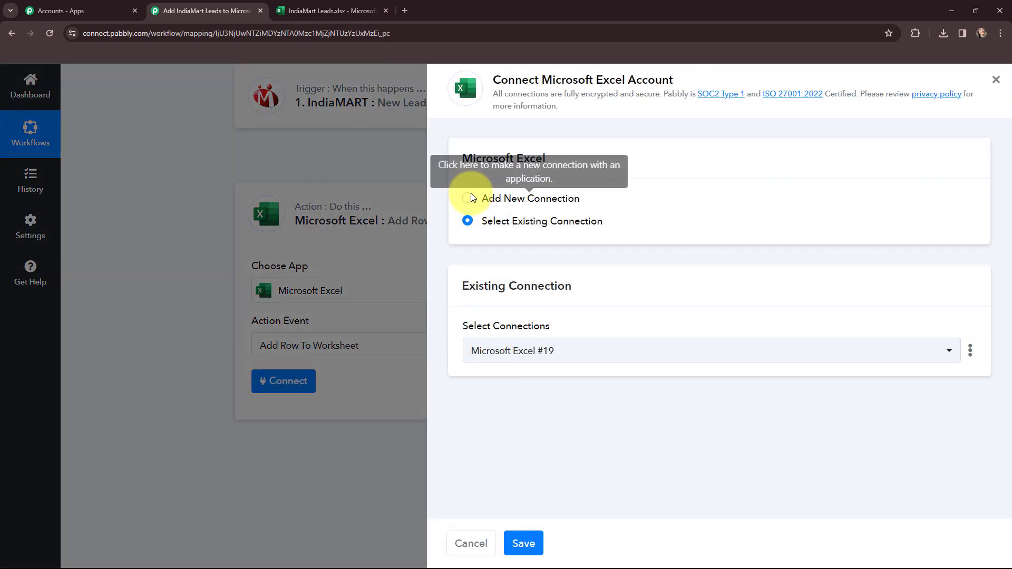
{"action": "left_click", "coordinate": [467, 198]}
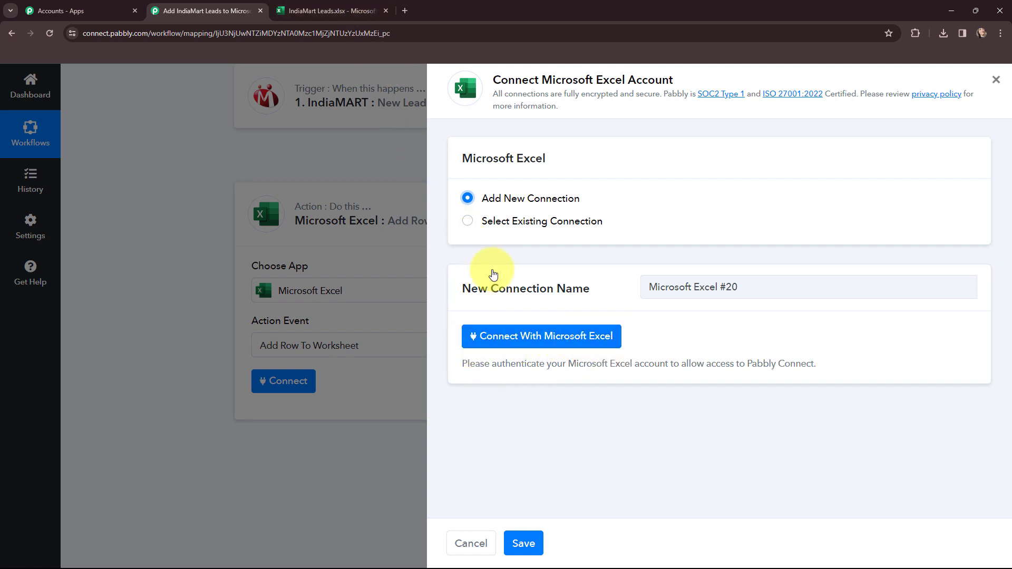
{"action": "left_click", "coordinate": [514, 336]}
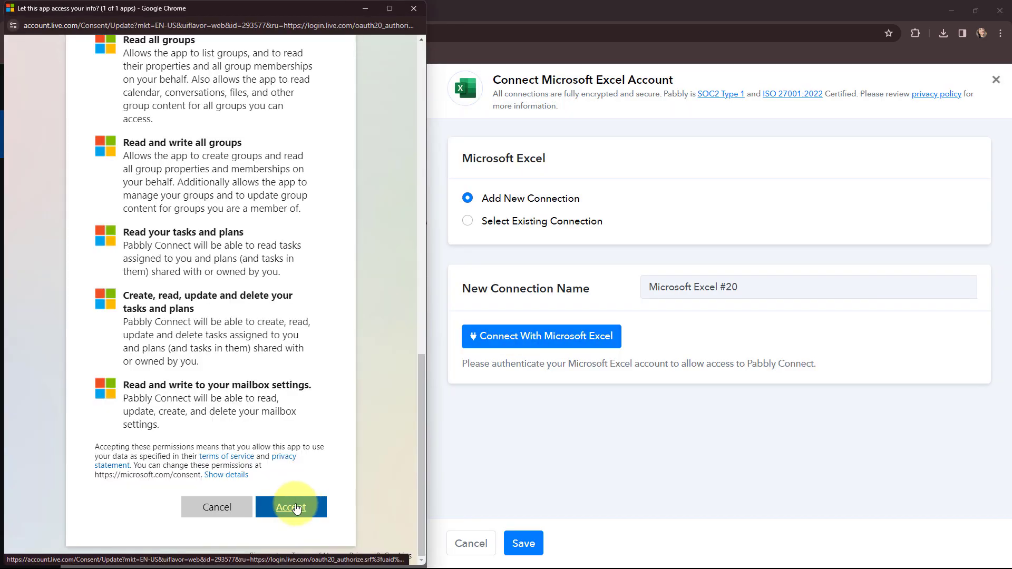
{"action": "left_click", "coordinate": [293, 507]}
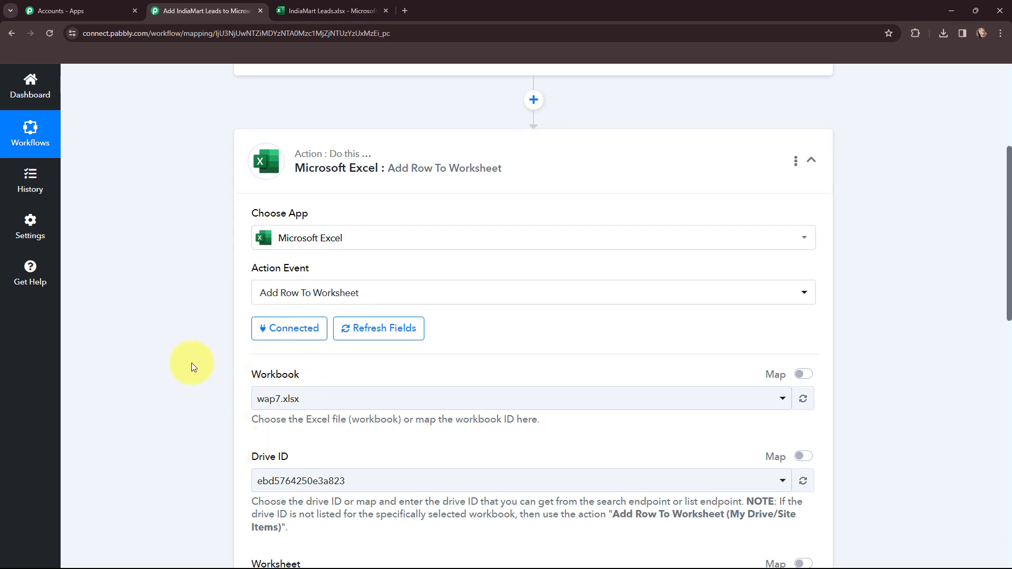
Check the IndiaMart Leads sheet's headers, then choose IndiaMart Leads.xlsx as the action's workbook.
{"action": "left_click", "coordinate": [308, 12]}
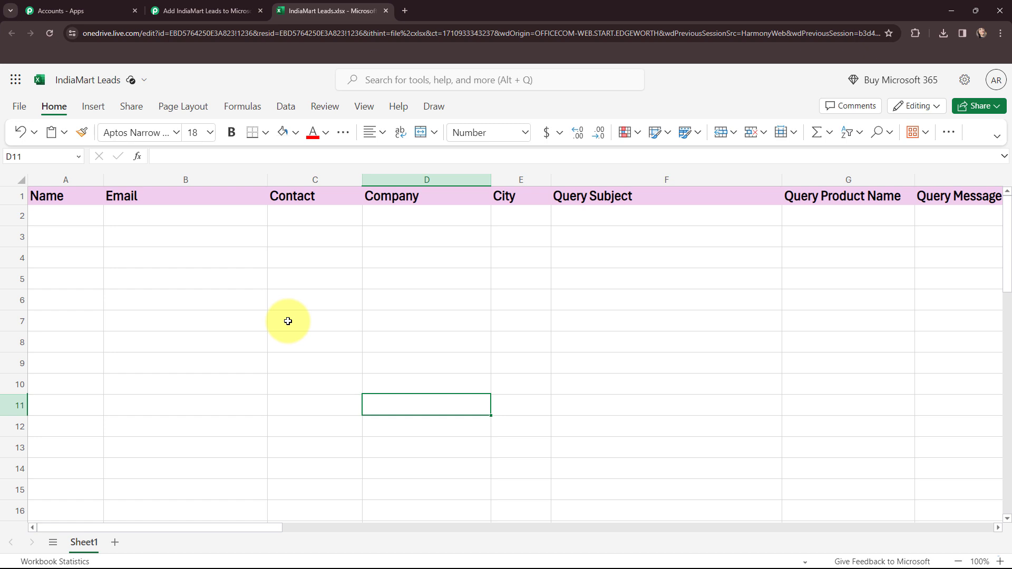
{"action": "left_click", "coordinate": [252, 11]}
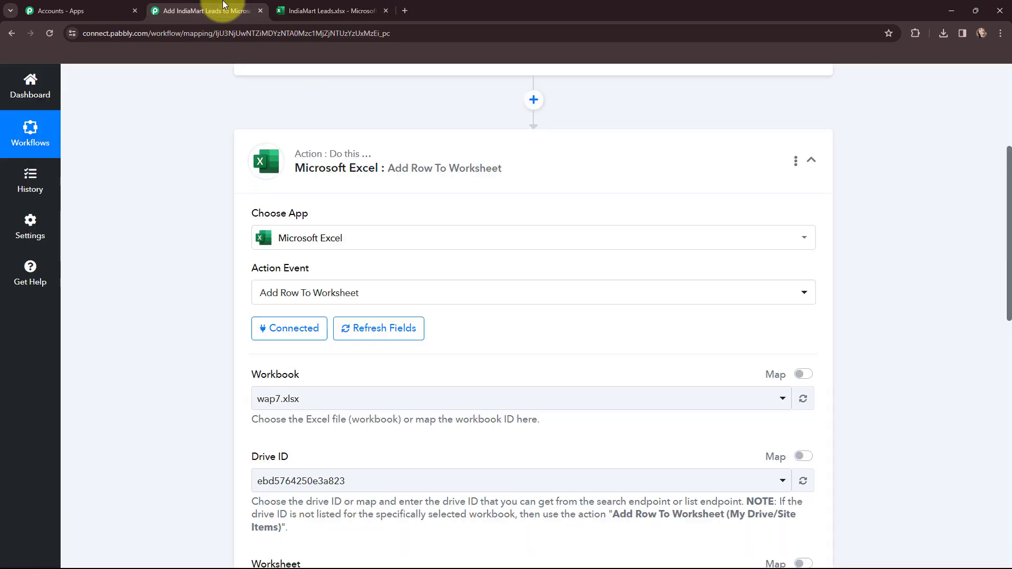
{"action": "left_click", "coordinate": [308, 398]}
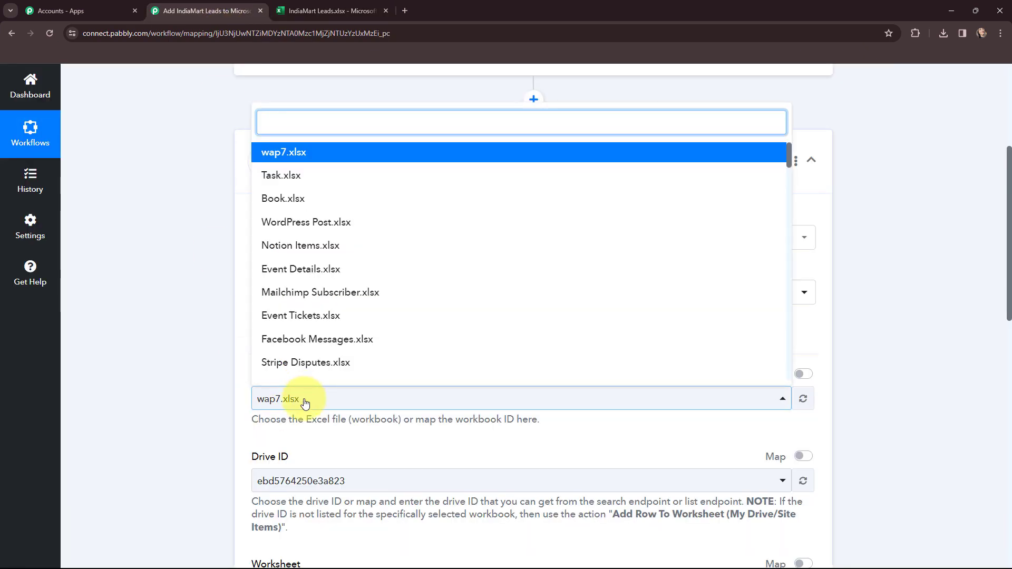
{"action": "type", "text": "in"}
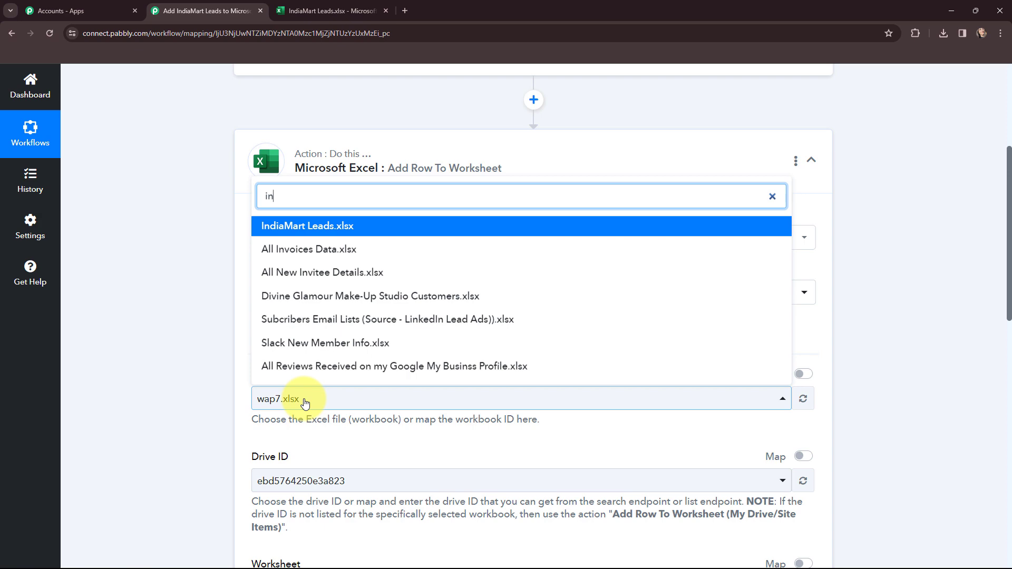
{"action": "left_click", "coordinate": [353, 226]}
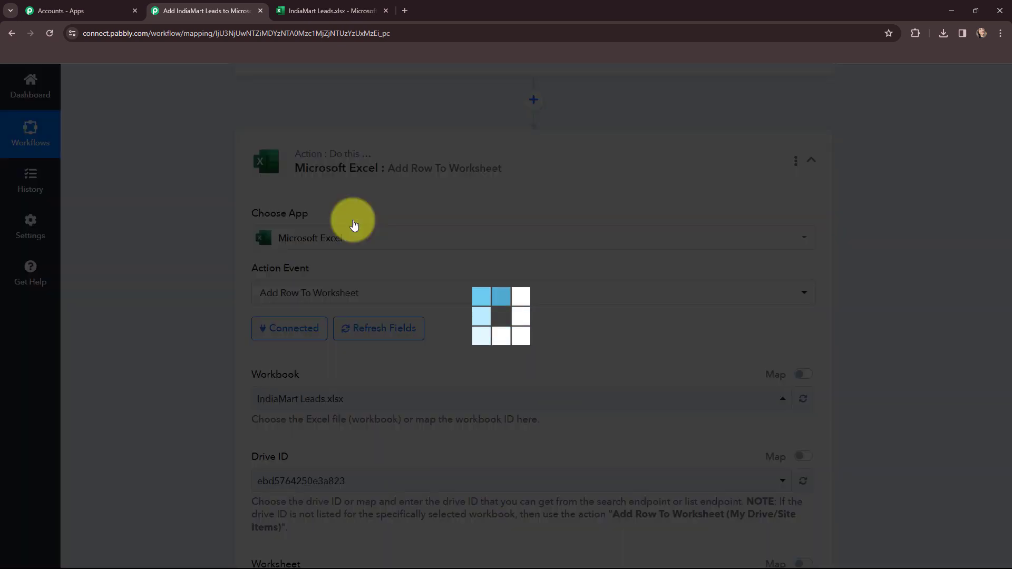
{"action": "scroll", "coordinate": [200, 213], "scroll_direction": "down", "scroll_amount": 4}
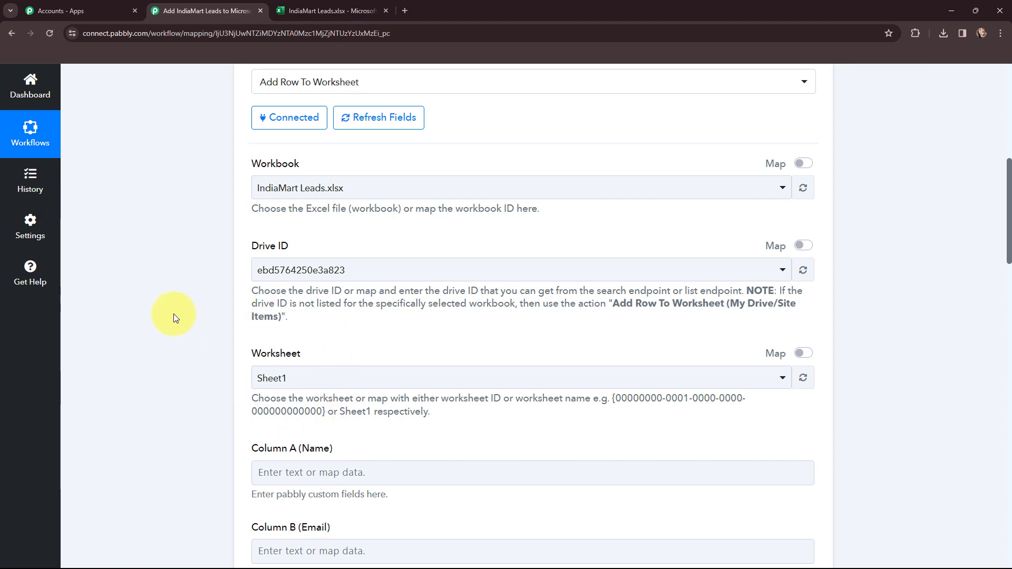
{"action": "scroll", "coordinate": [173, 314], "scroll_direction": "down", "scroll_amount": 6}
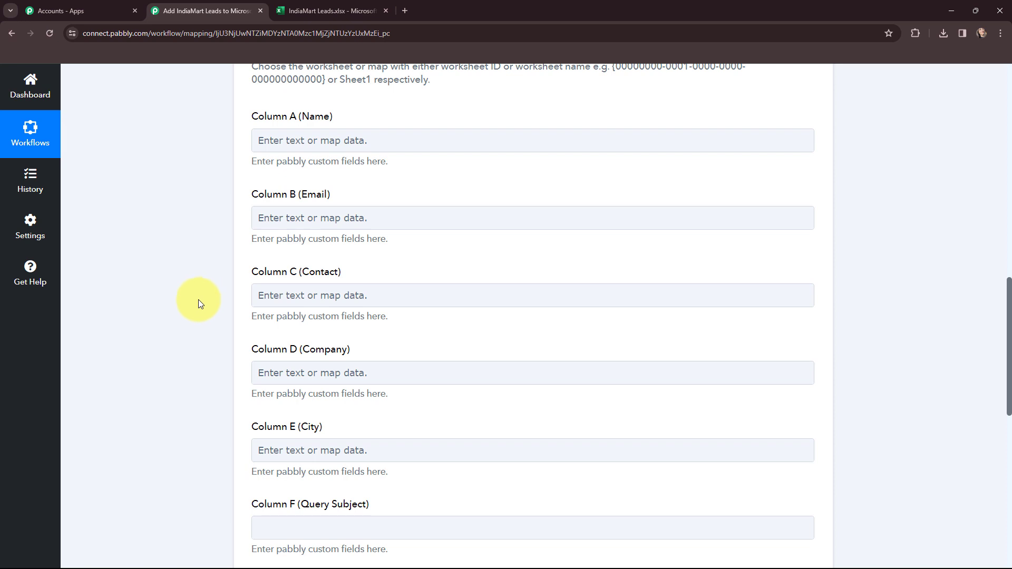
Map the lead's SENDER NAME into Column A and SENDER EMAIL into Column B.
{"action": "left_click", "coordinate": [289, 141]}
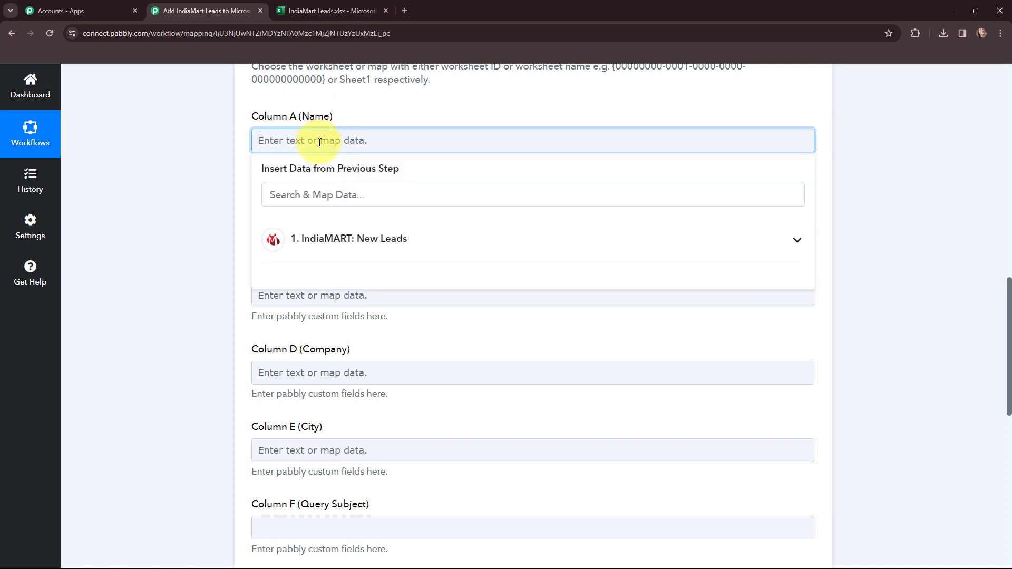
{"action": "left_click", "coordinate": [441, 246]}
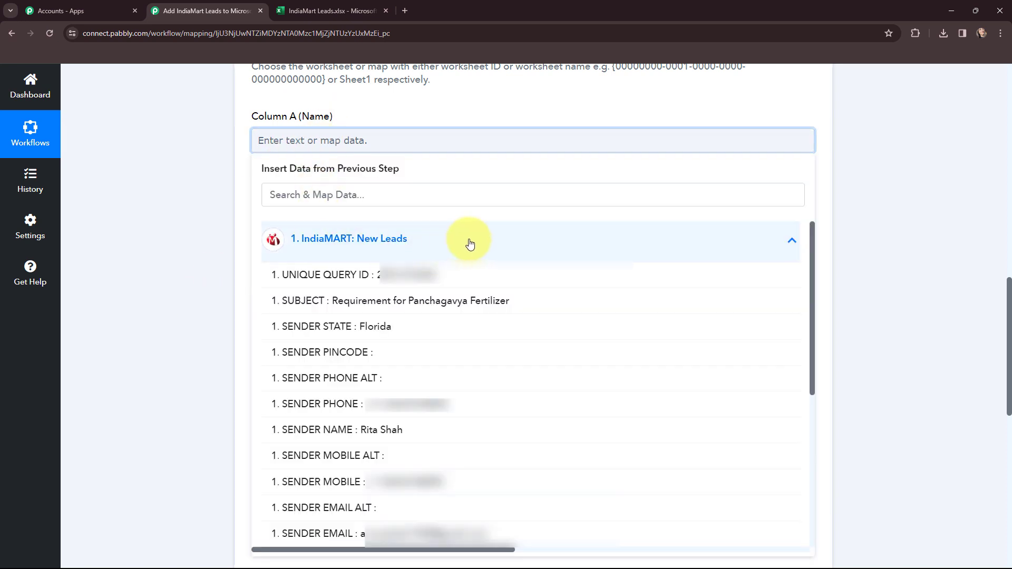
{"action": "left_click", "coordinate": [606, 429]}
{"action": "left_click", "coordinate": [133, 240]}
{"action": "left_click", "coordinate": [283, 226]}
{"action": "left_click", "coordinate": [389, 322]}
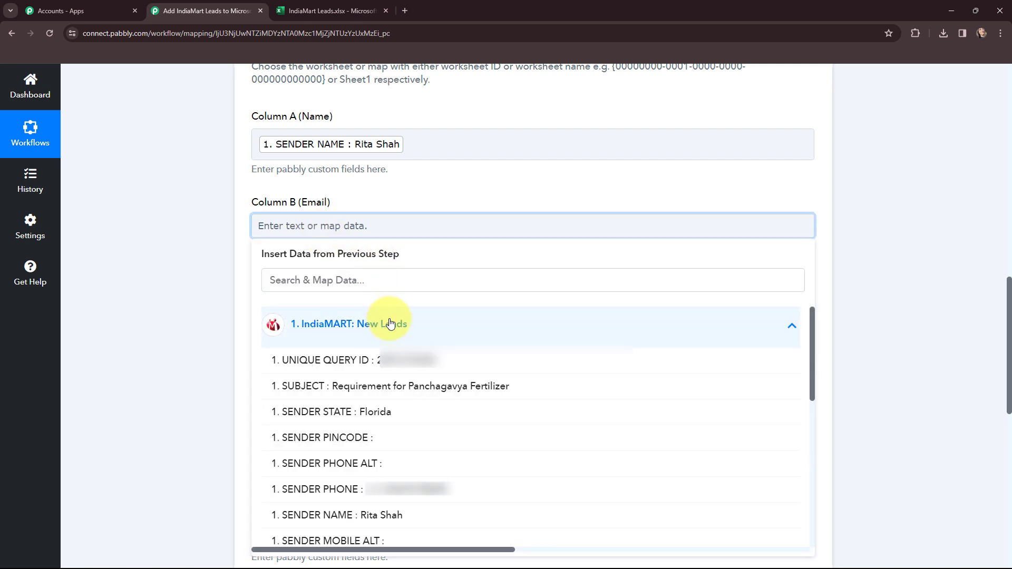
{"action": "scroll", "coordinate": [653, 463], "scroll_direction": "down", "scroll_amount": 3}
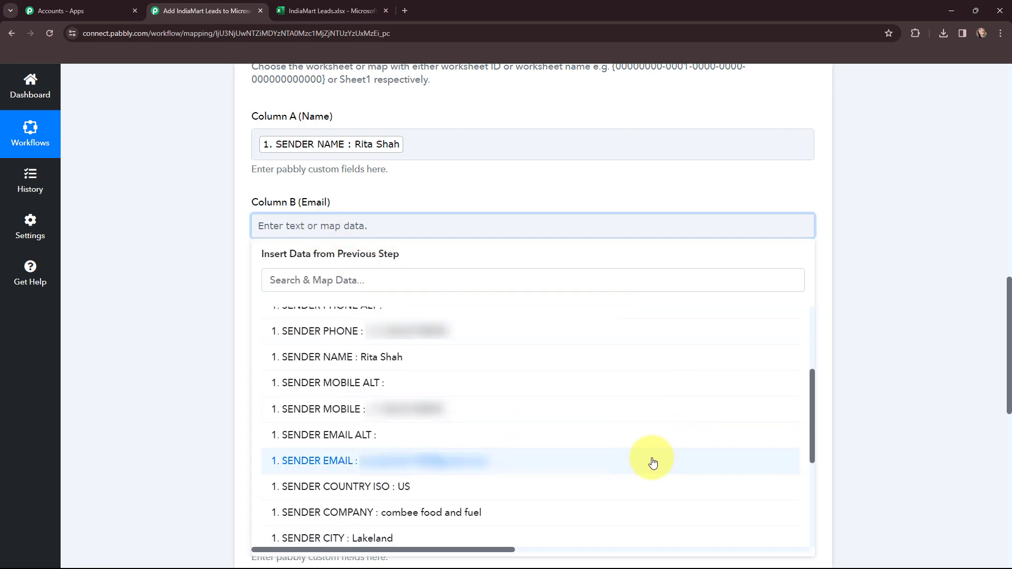
{"action": "left_click", "coordinate": [653, 463]}
{"action": "left_click", "coordinate": [177, 228]}
Map SENDER PHONE into Column C and SENDER COMPANY into Column D.
{"action": "scroll", "coordinate": [511, 230], "scroll_direction": "down", "scroll_amount": 3}
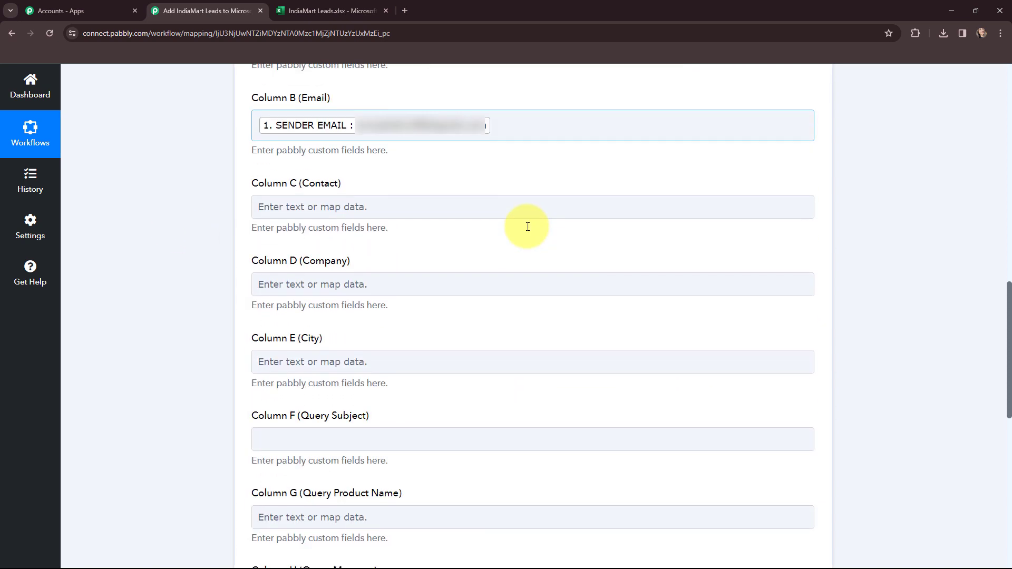
{"action": "left_click", "coordinate": [516, 153]}
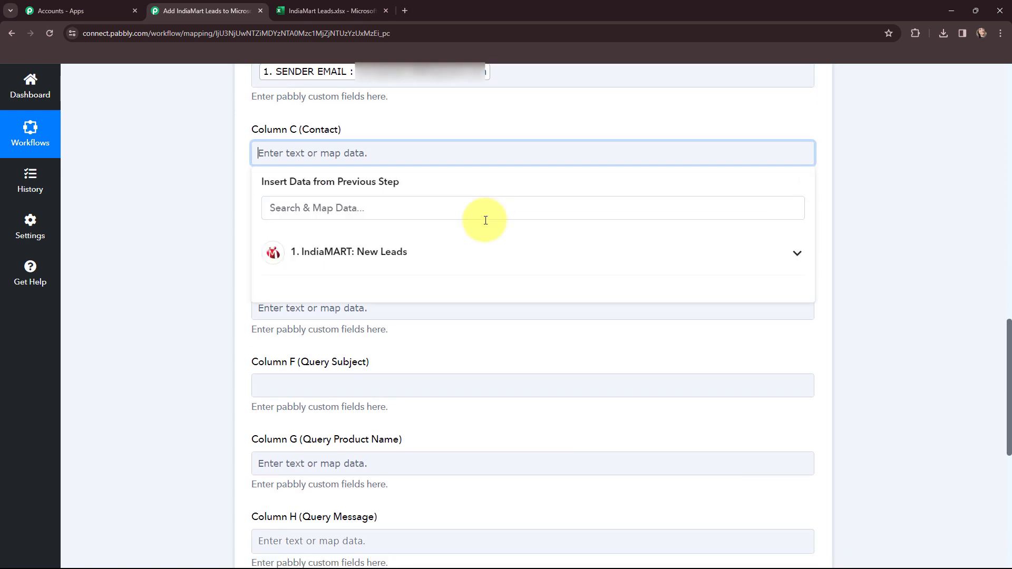
{"action": "left_click", "coordinate": [481, 255]}
{"action": "left_click", "coordinate": [666, 417]}
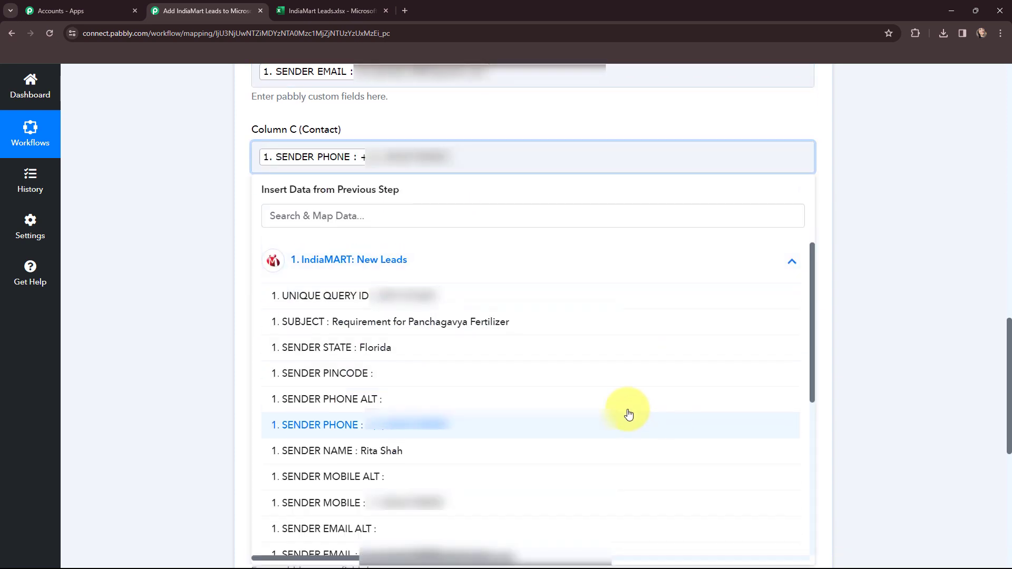
{"action": "left_click", "coordinate": [189, 237]}
{"action": "scroll", "coordinate": [616, 251], "scroll_direction": "down", "scroll_amount": 2}
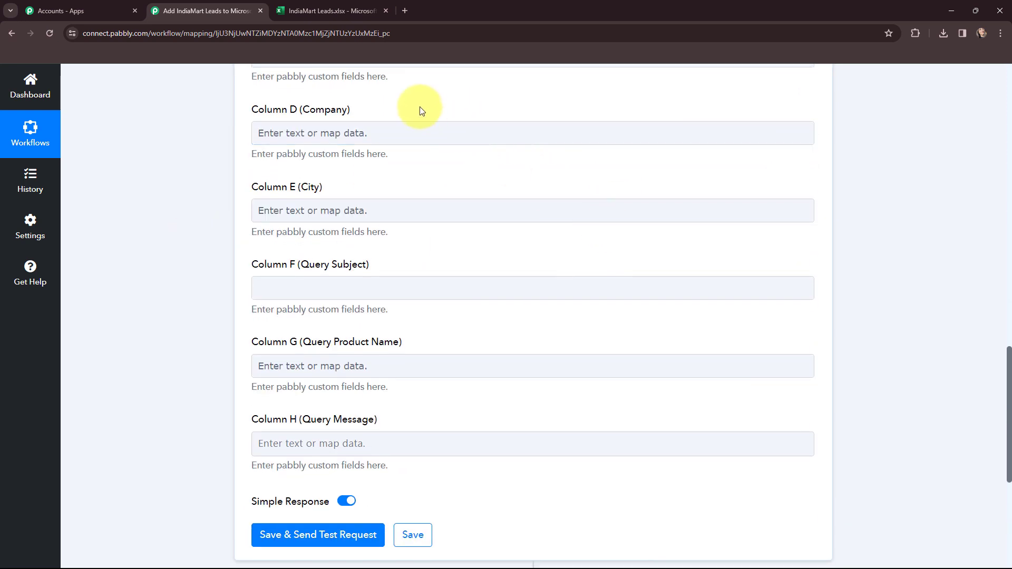
{"action": "left_click", "coordinate": [418, 135]}
{"action": "left_click", "coordinate": [423, 232]}
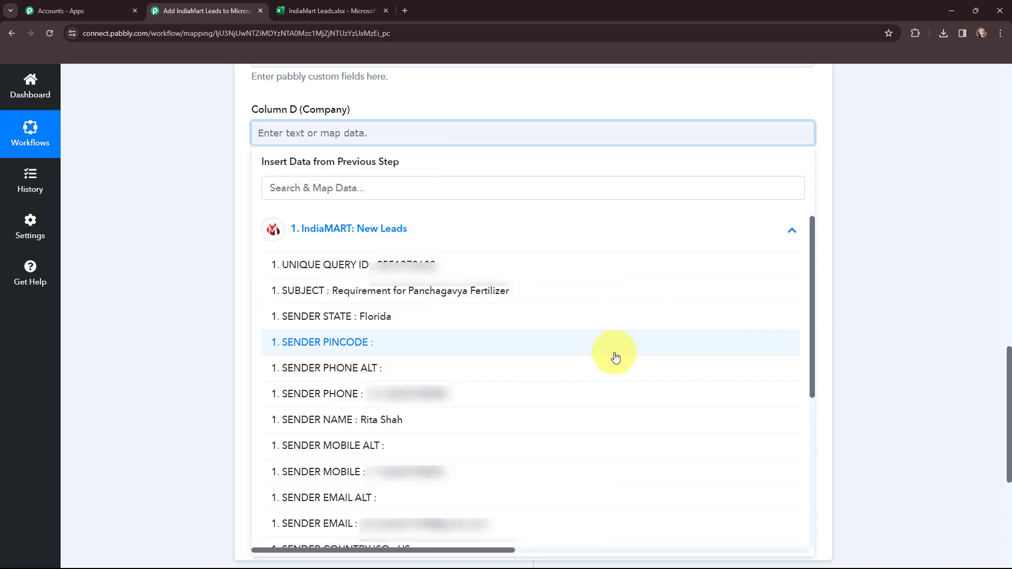
{"action": "scroll", "coordinate": [615, 356], "scroll_direction": "down", "scroll_amount": 4}
{"action": "left_click", "coordinate": [606, 366]}
{"action": "left_click", "coordinate": [204, 220]}
Map SENDER CITY into Column E and SUBJECT into Column F.
{"action": "left_click", "coordinate": [293, 219]}
{"action": "left_click", "coordinate": [363, 327]}
{"action": "scroll", "coordinate": [631, 346], "scroll_direction": "down", "scroll_amount": 5}
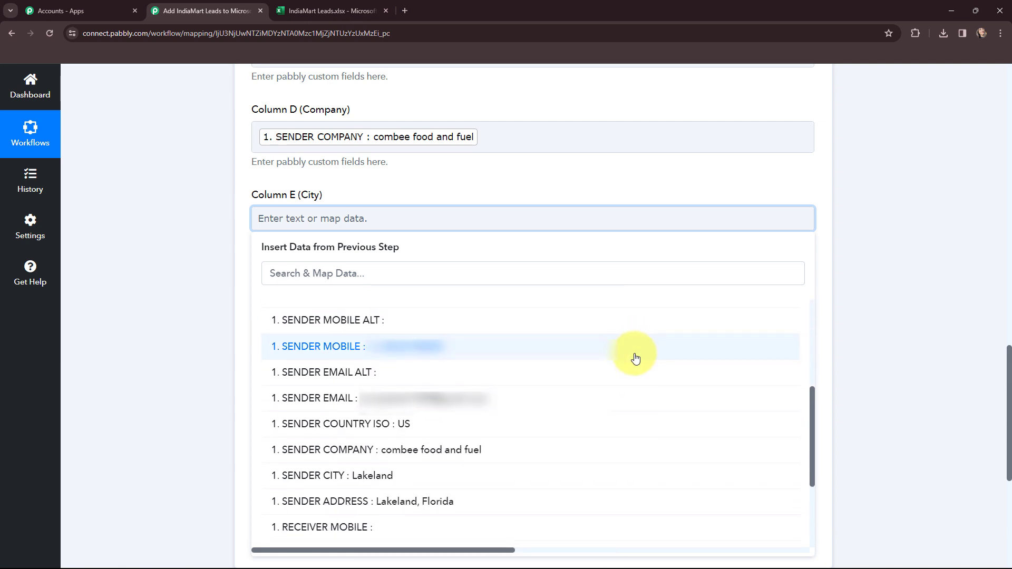
{"action": "left_click", "coordinate": [577, 375]}
{"action": "left_click", "coordinate": [188, 255]}
{"action": "left_click", "coordinate": [393, 305]}
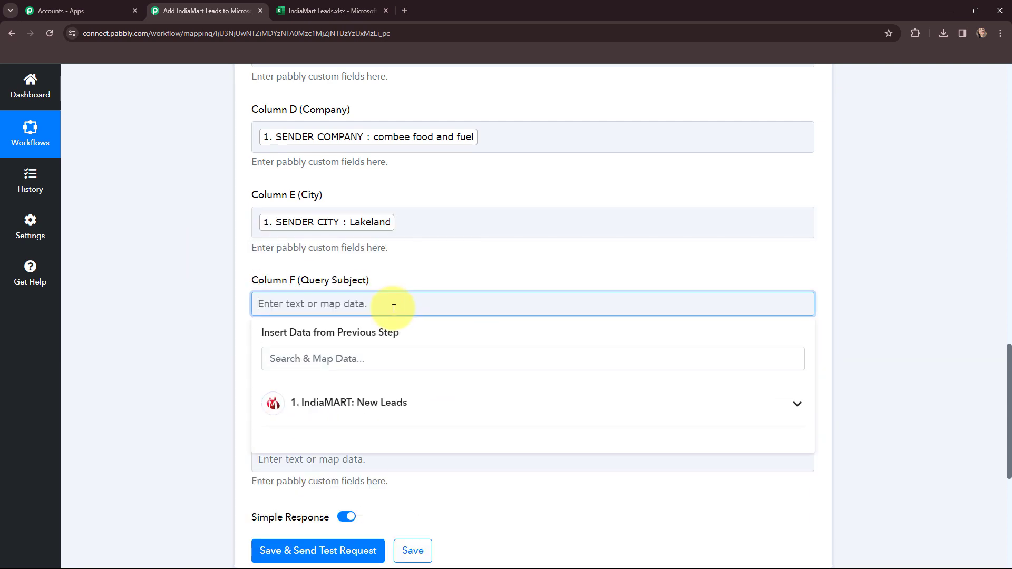
{"action": "scroll", "coordinate": [328, 240], "scroll_direction": "down", "scroll_amount": 3}
{"action": "left_click", "coordinate": [328, 240]}
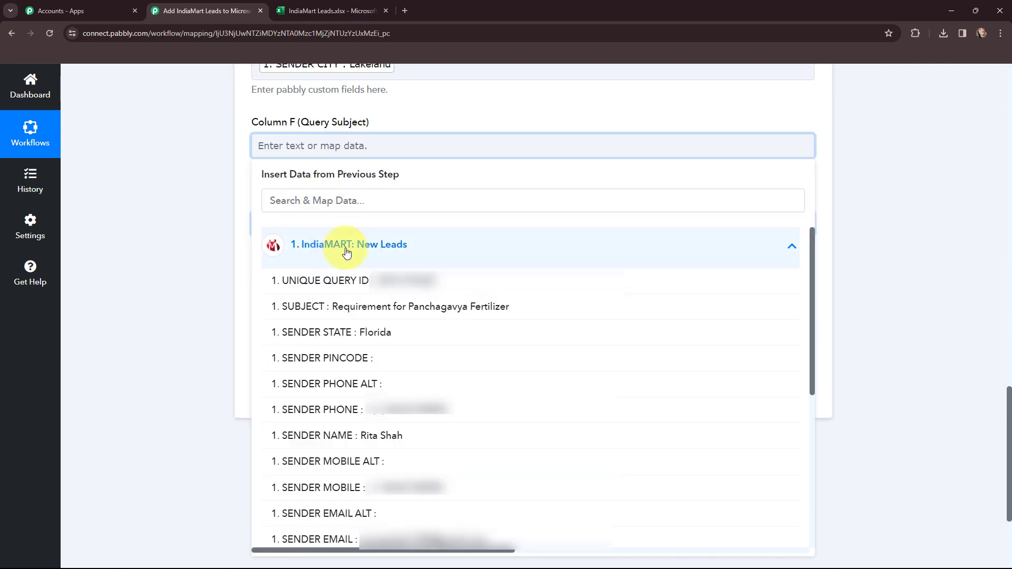
{"action": "left_click", "coordinate": [561, 301]}
{"action": "left_click", "coordinate": [201, 173]}
Map QUERY PRODUCT NAME into Column G and QUERY MESSAGE into Column H.
{"action": "left_click", "coordinate": [278, 230]}
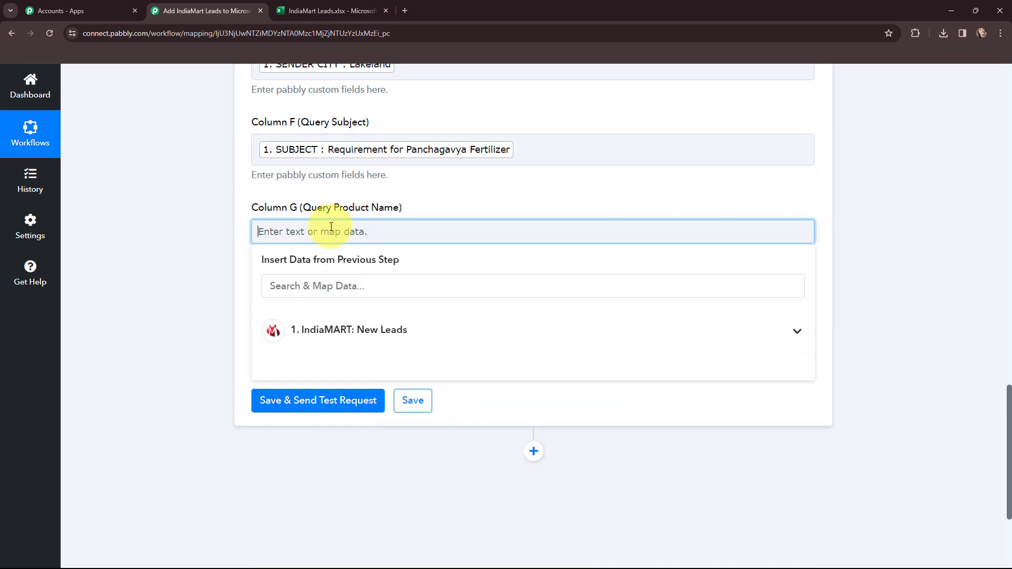
{"action": "left_click", "coordinate": [370, 329]}
{"action": "scroll", "coordinate": [583, 358], "scroll_direction": "down", "scroll_amount": 5}
{"action": "scroll", "coordinate": [592, 436], "scroll_direction": "down", "scroll_amount": 2}
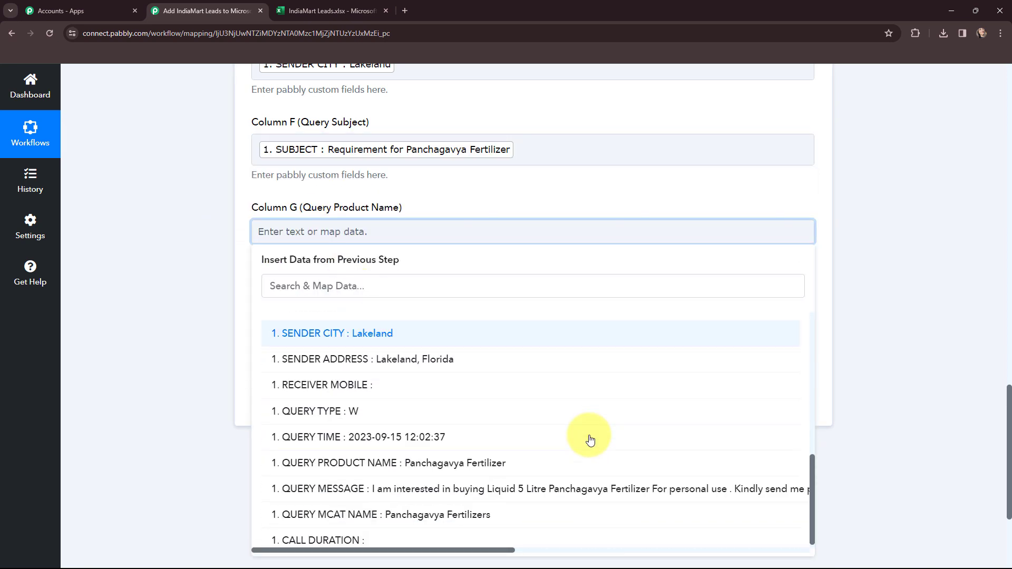
{"action": "left_click", "coordinate": [585, 466]}
{"action": "left_click", "coordinate": [208, 287]}
{"action": "left_click", "coordinate": [322, 316]}
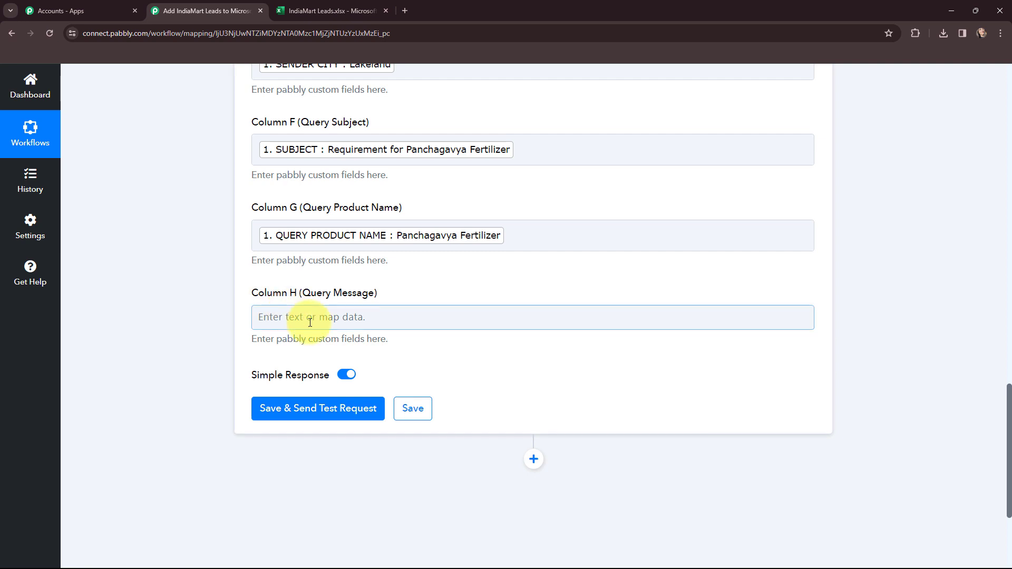
{"action": "left_click", "coordinate": [333, 401]}
{"action": "scroll", "coordinate": [624, 283], "scroll_direction": "down", "scroll_amount": 3}
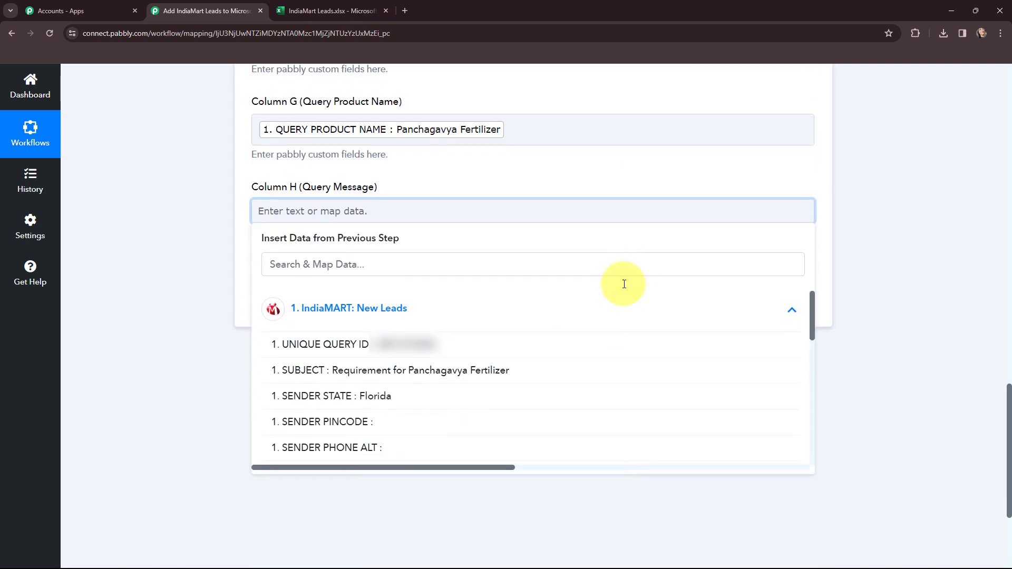
{"action": "scroll", "coordinate": [621, 352], "scroll_direction": "down", "scroll_amount": 5}
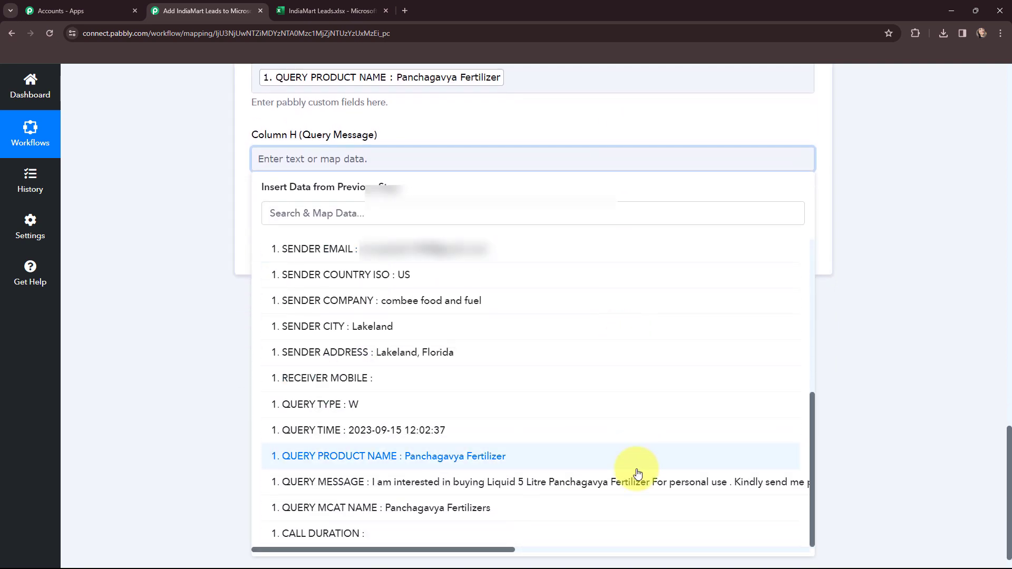
{"action": "left_click", "coordinate": [635, 481]}
{"action": "left_click", "coordinate": [194, 293]}
{"action": "scroll", "coordinate": [194, 293], "scroll_direction": "up", "scroll_amount": 8}
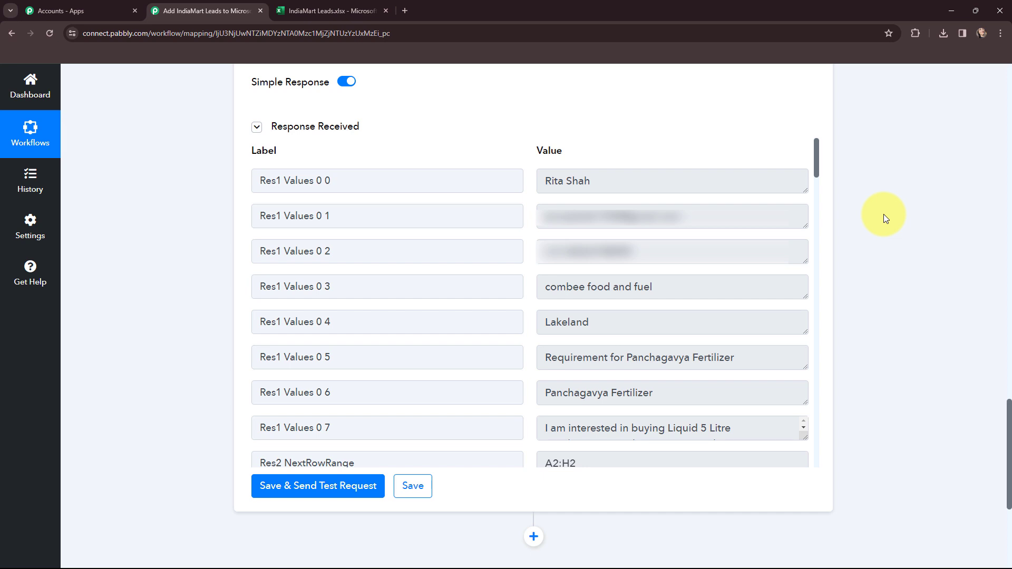
Switch to the IndiaMart Leads.xlsx tab to confirm the test lead landed in row 2.
{"action": "key", "text": "ctrl+Tab"}
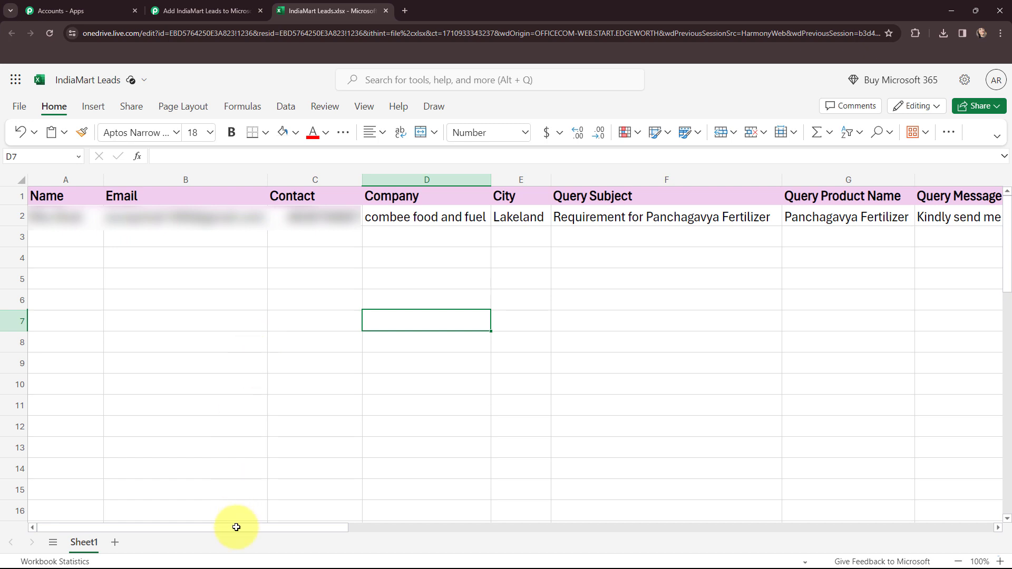
{"action": "left_click_drag", "start_coordinate": [236, 528], "coordinate": [198, 514]}
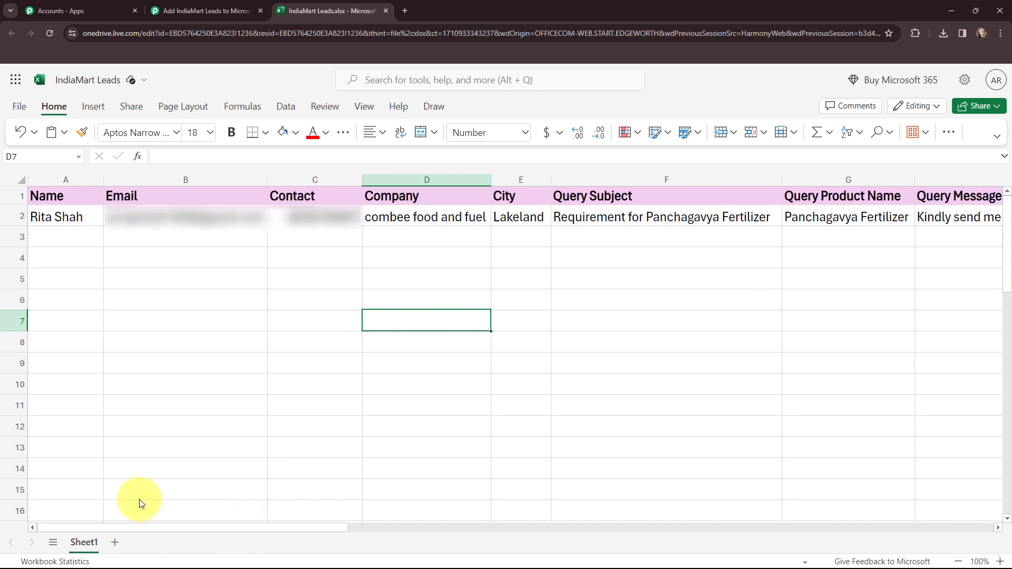